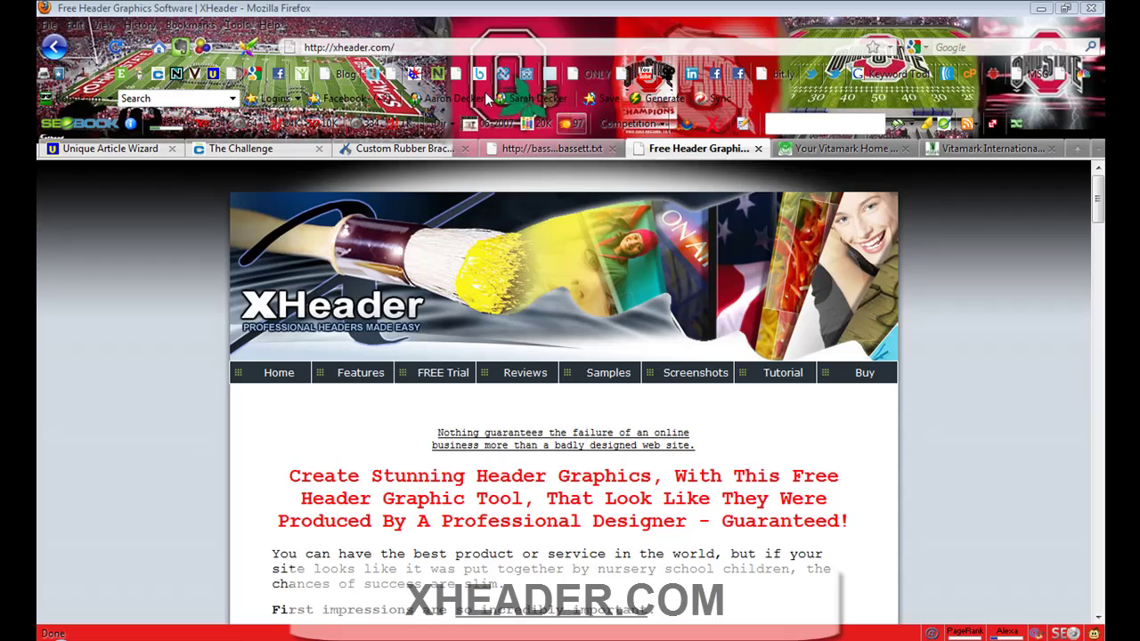
Scroll the xheader.com page down to its free download offer, then show the desktop.
key(ctrl+l)
drag(1098, 190, 1099, 490)
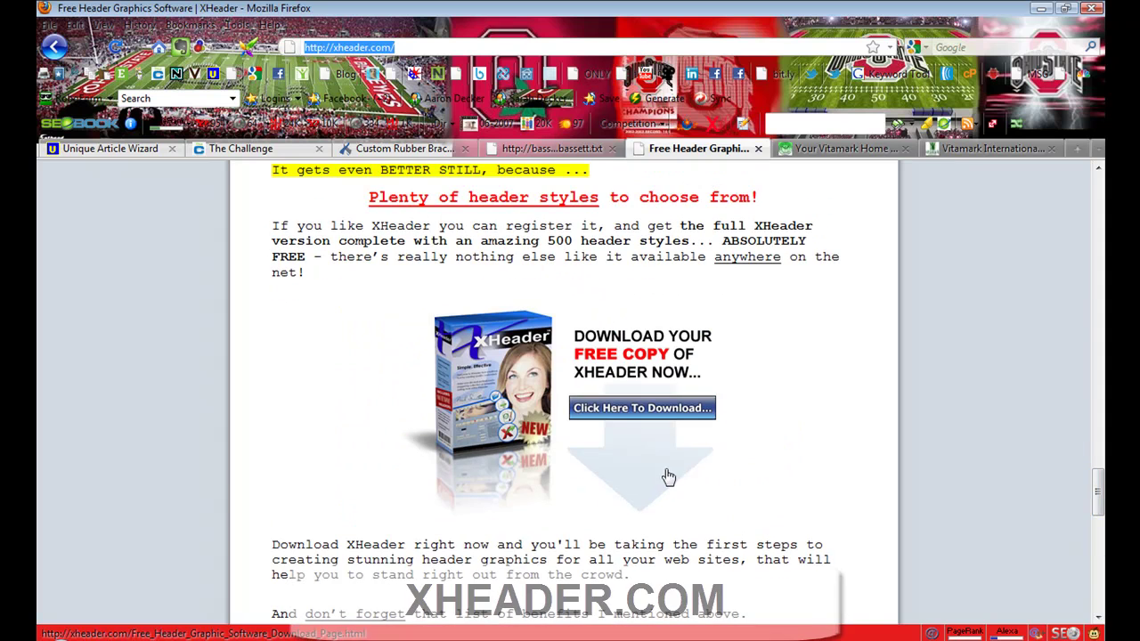
mouse_move(1099, 493)
mouse_down()
mouse_move(1099, 533)
mouse_move(1100, 495)
mouse_up()
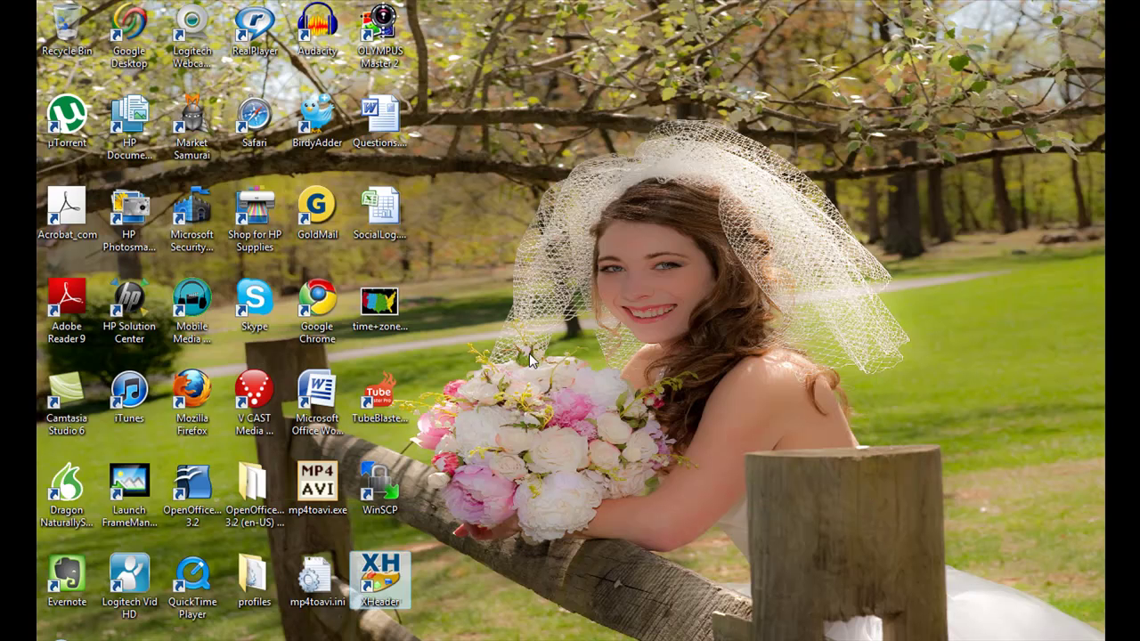
Launch XHeader, decline the upgrade offer, and create a blank 728 x 90 header.
click(382, 573)
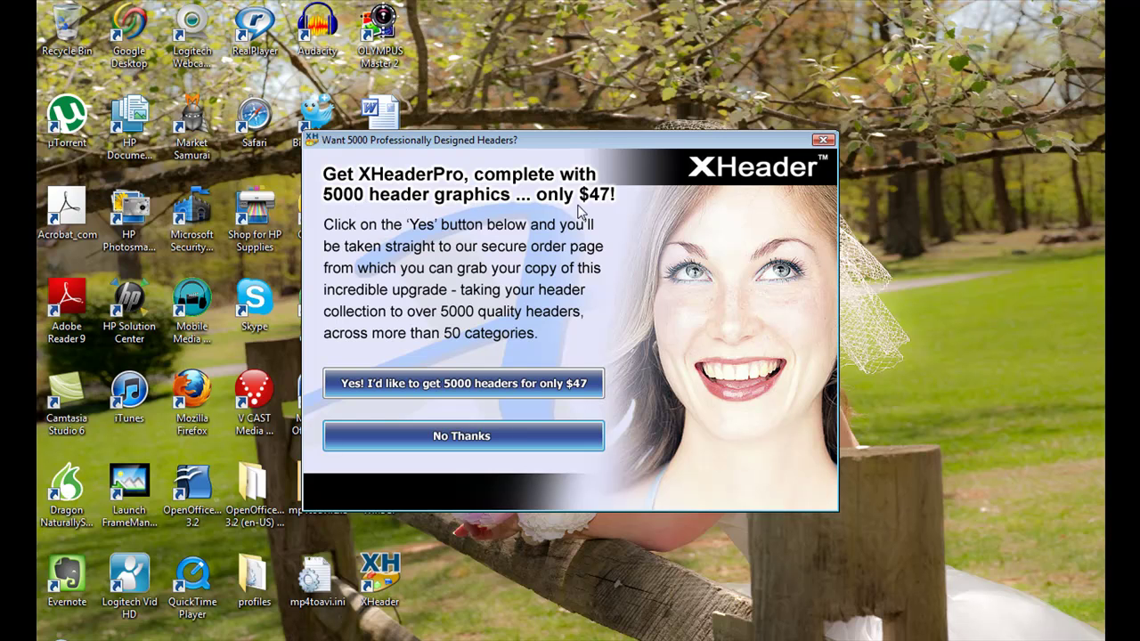
click(482, 454)
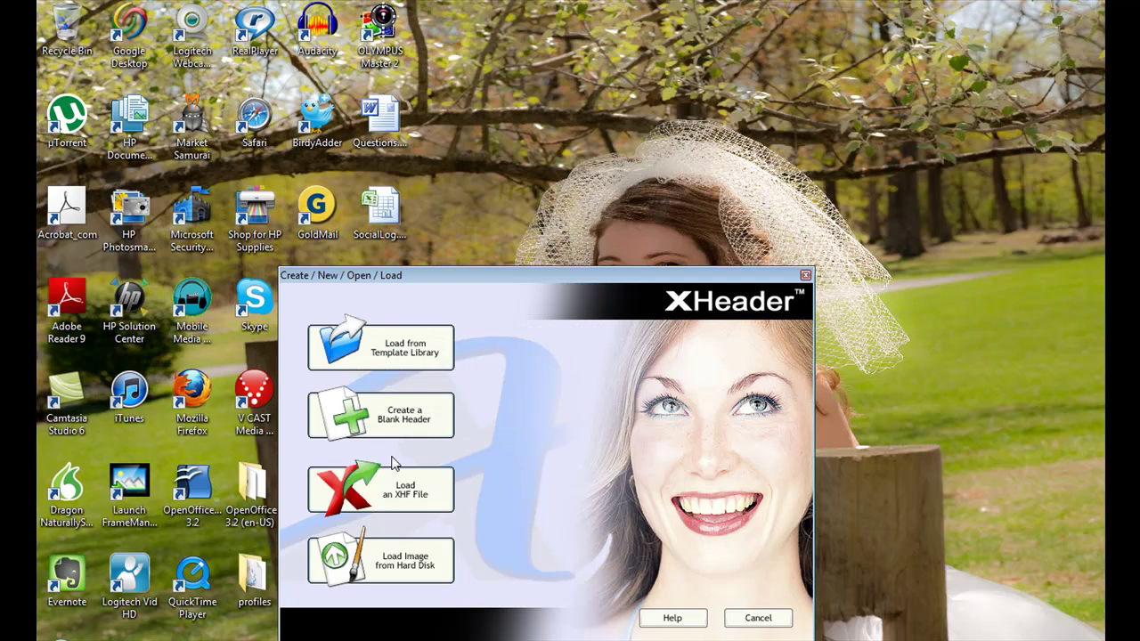
click(380, 421)
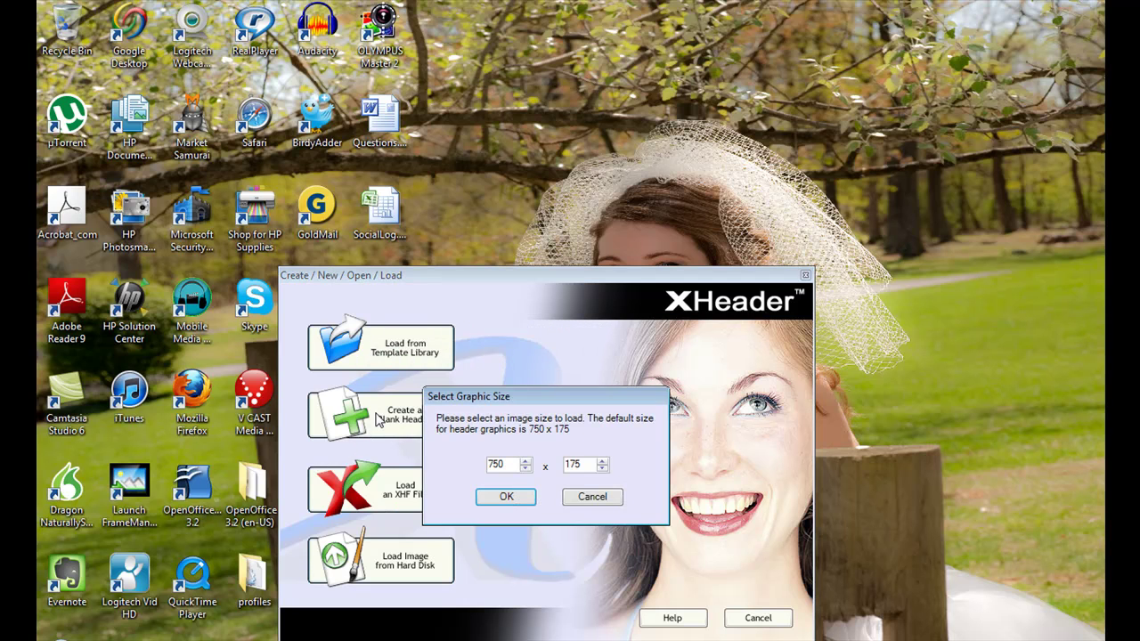
click(526, 469)
click(506, 499)
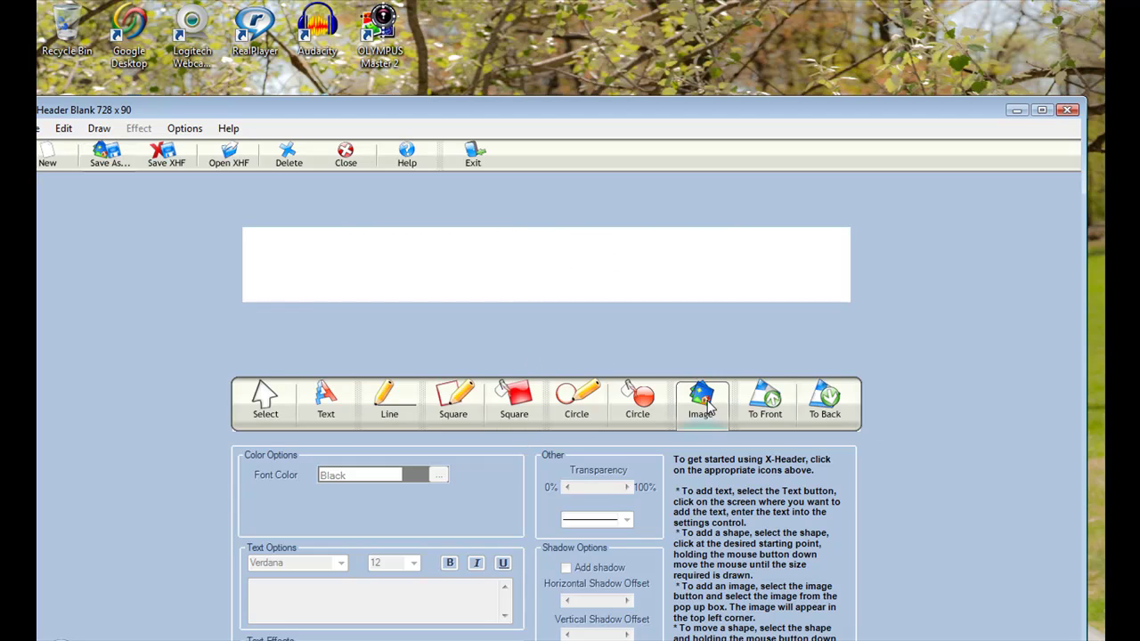
Add the text 'hey this is a banner', move it up, and make it bold at size 20.
click(326, 411)
click(363, 594)
text(hey this is a banner)
click(504, 293)
drag(504, 293, 504, 267)
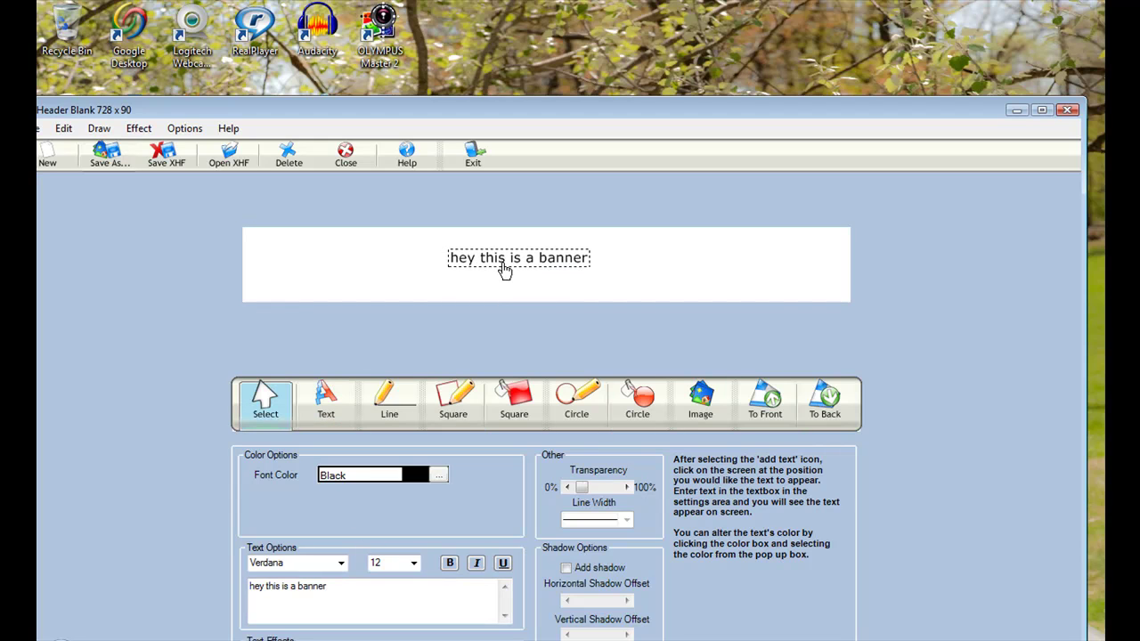
click(450, 562)
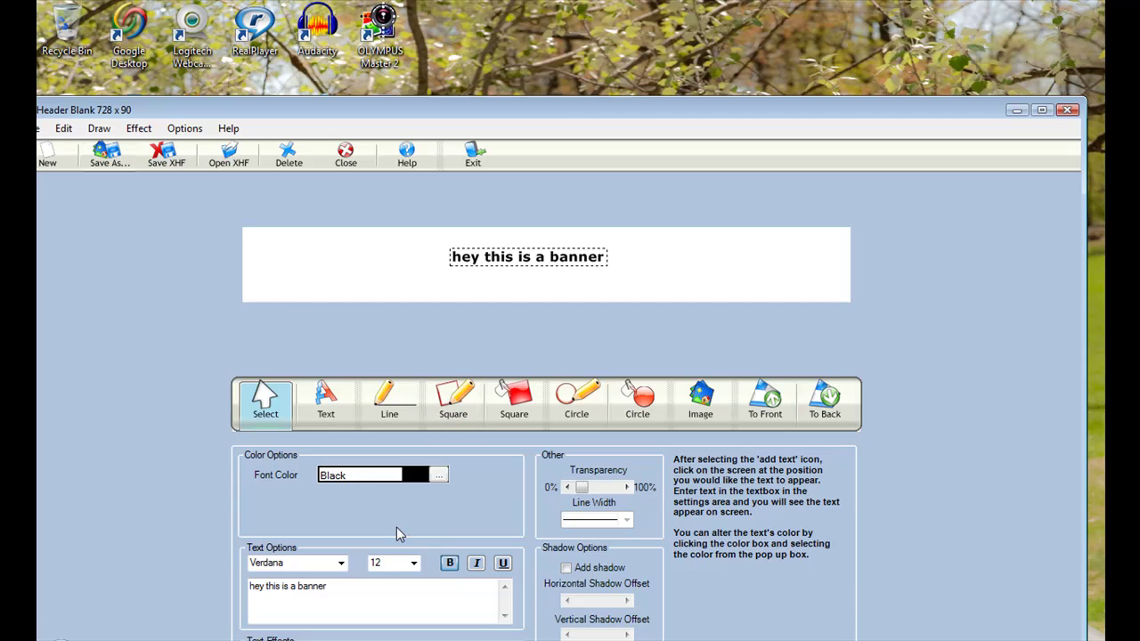
click(413, 563)
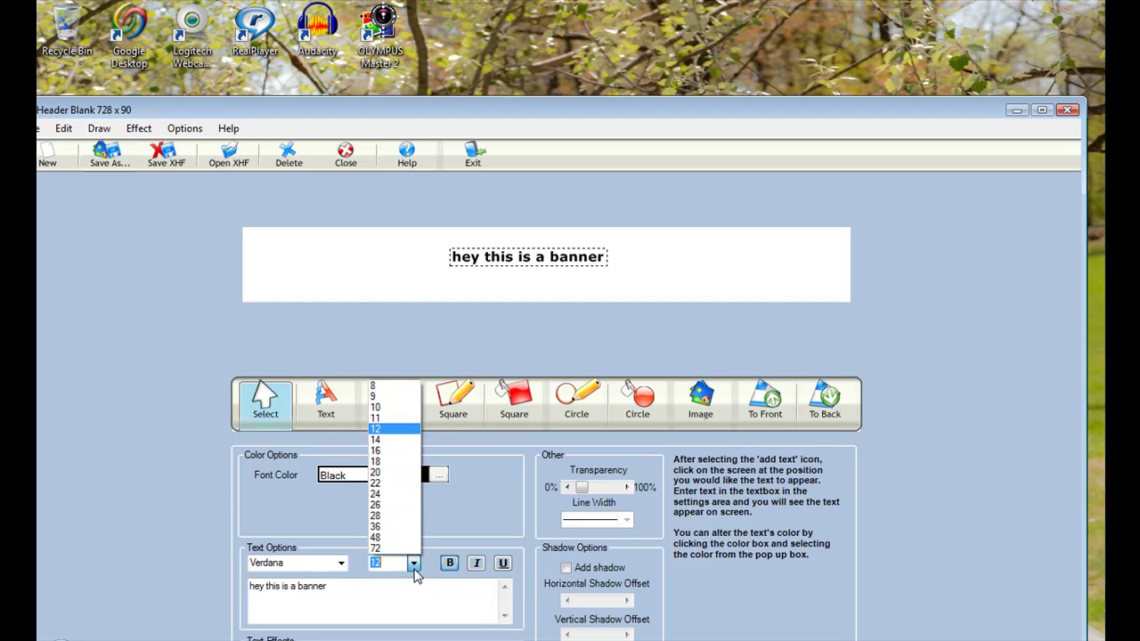
click(392, 481)
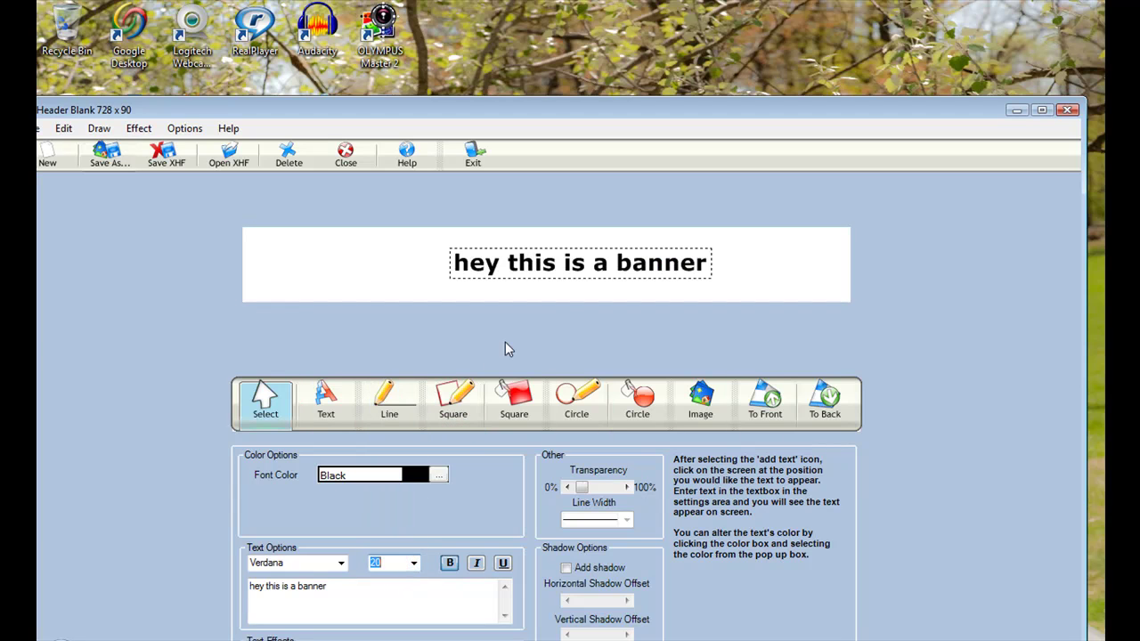
Insert the crave energy drink image, shrink it to fit the banner, and return to Firefox.
click(702, 403)
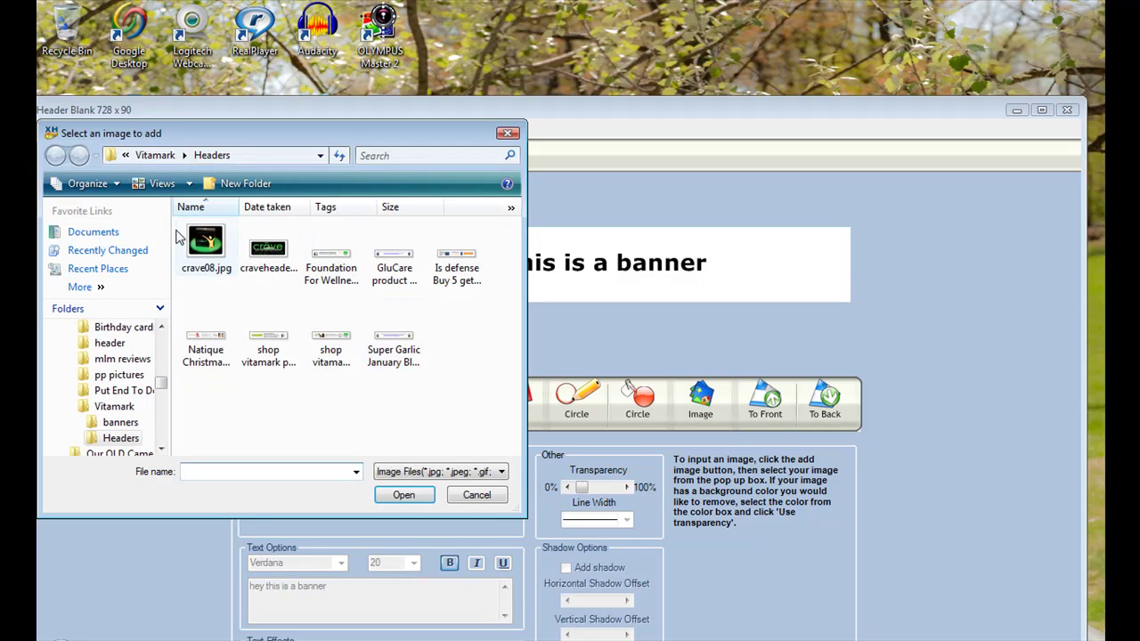
double_click(261, 256)
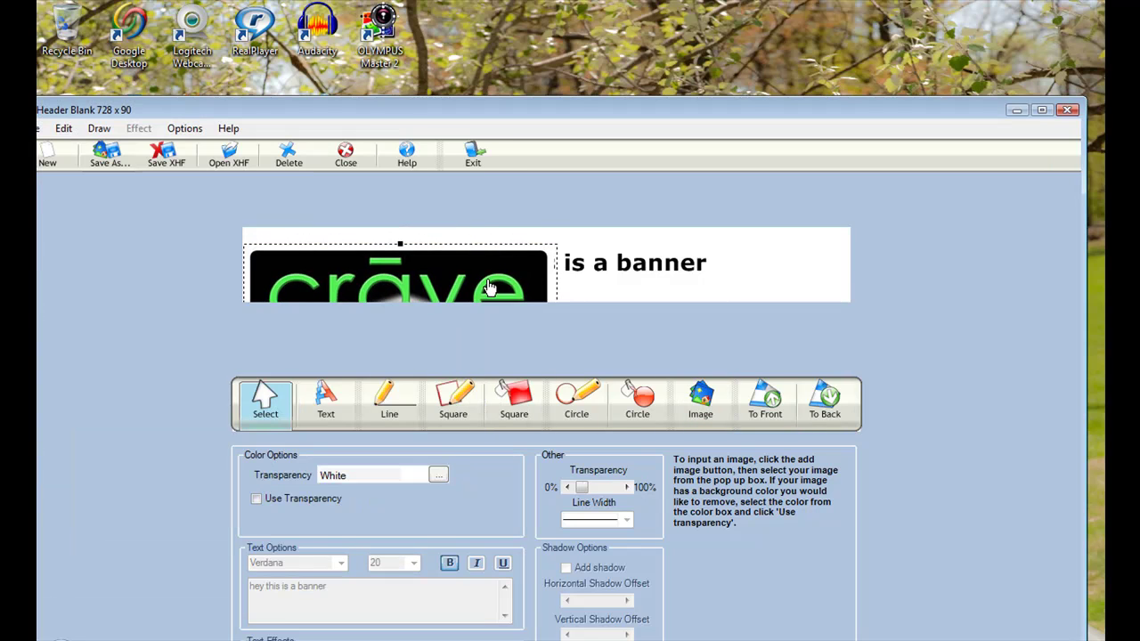
drag(401, 243, 410, 268)
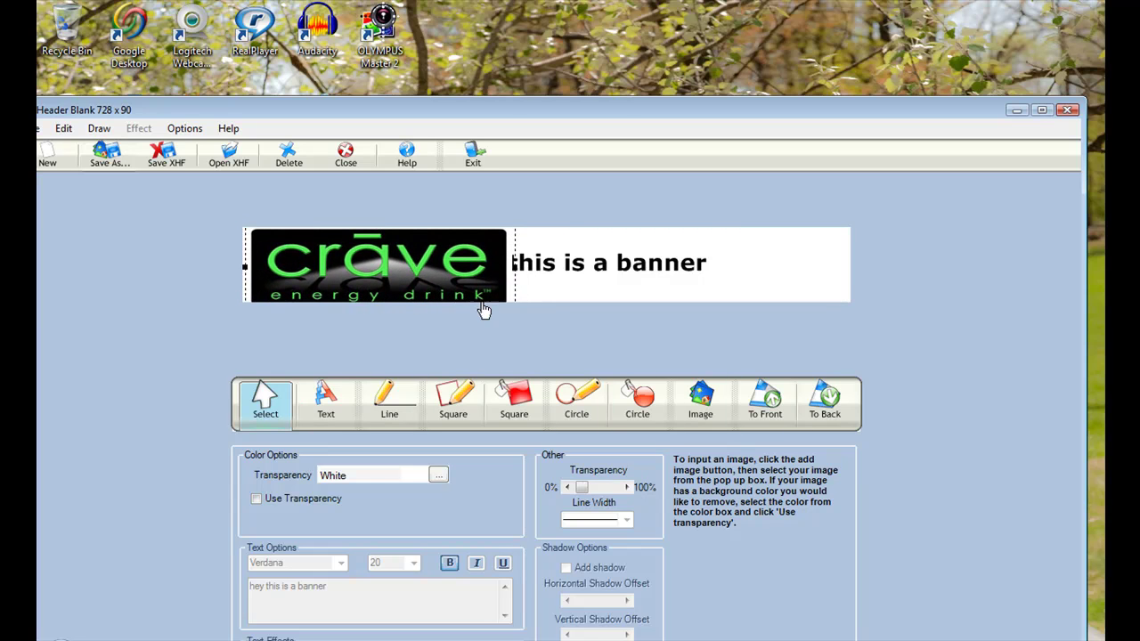
key(alt+Tab)
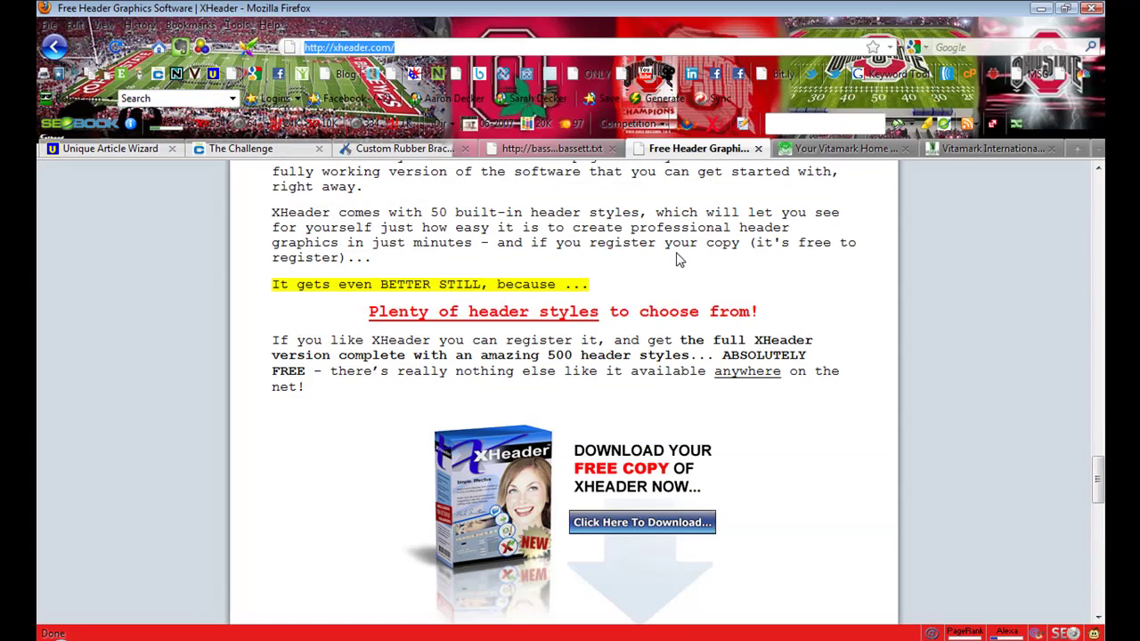
Run a Google search for 'resize pictures' in a new Firefox tab.
click(1077, 148)
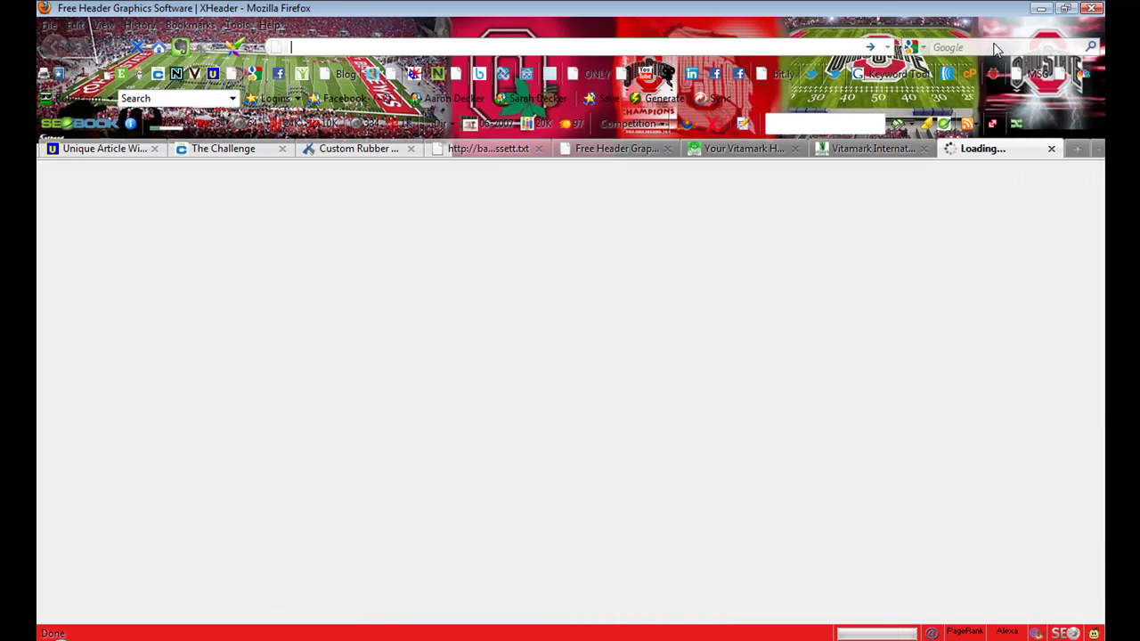
click(995, 44)
text(res)
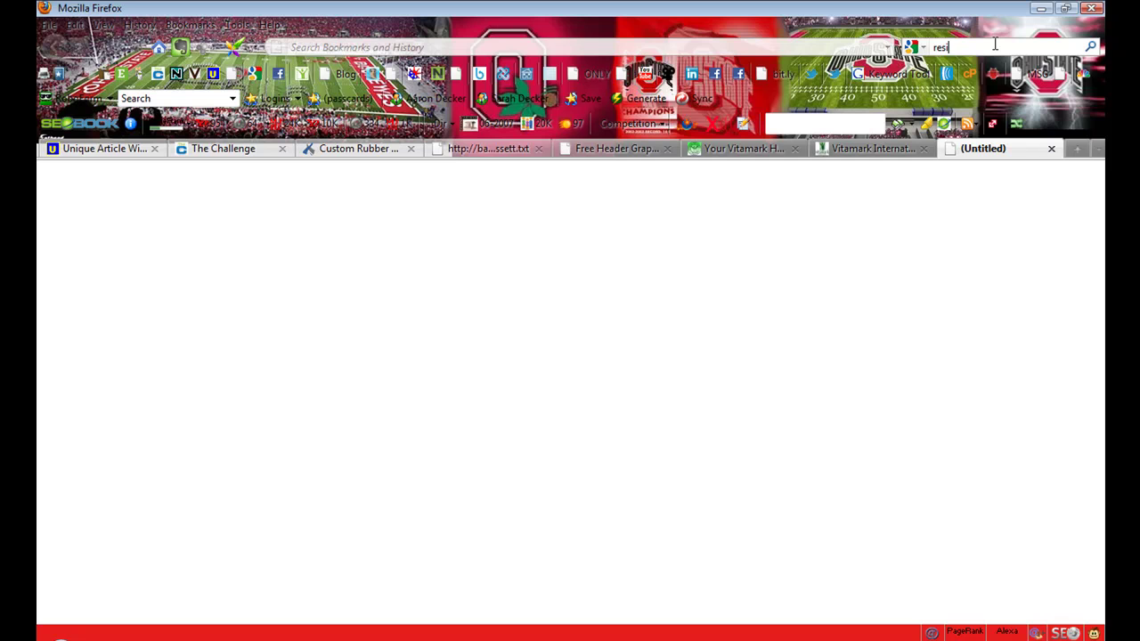
text(ize p)
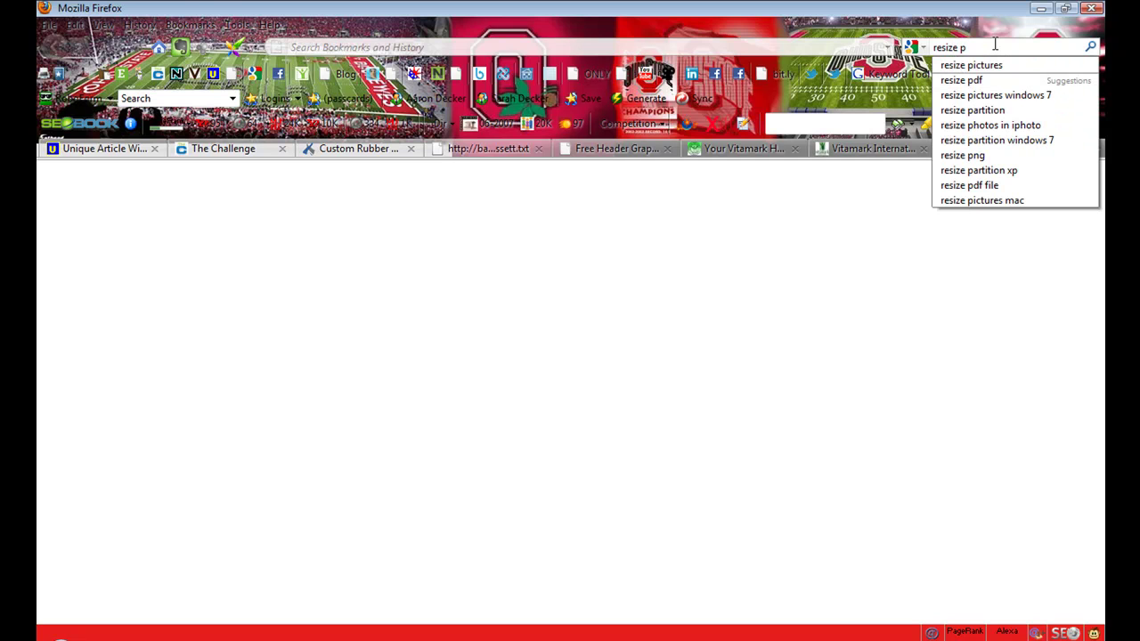
key(Down)
click(1000, 65)
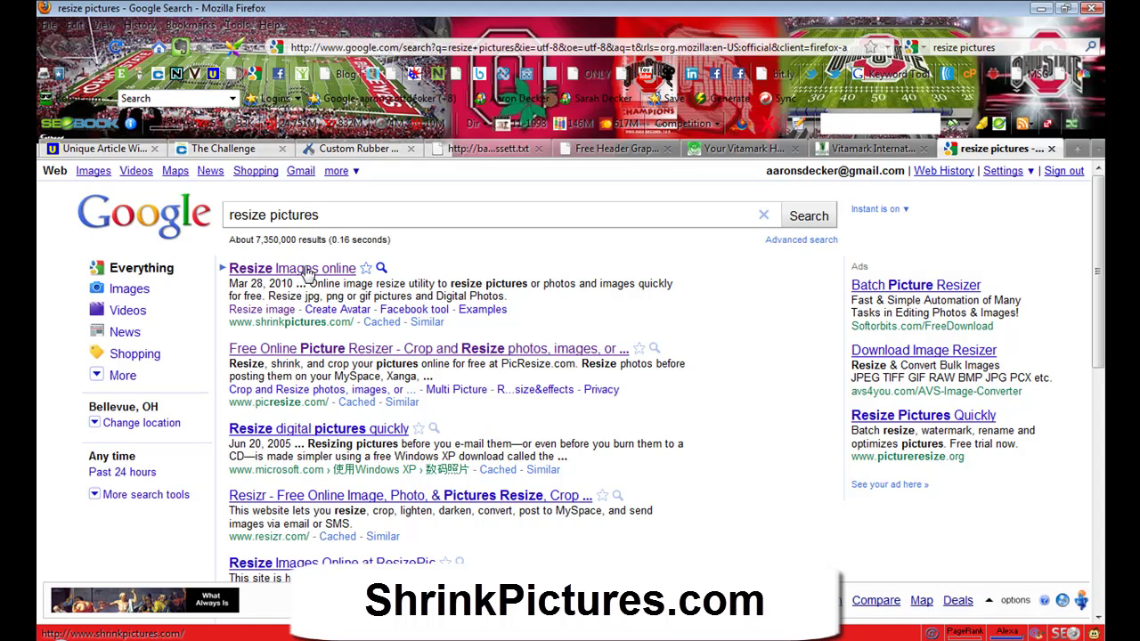
Open ShrinkPictures.com and choose the crave car decal image for upload.
click(308, 270)
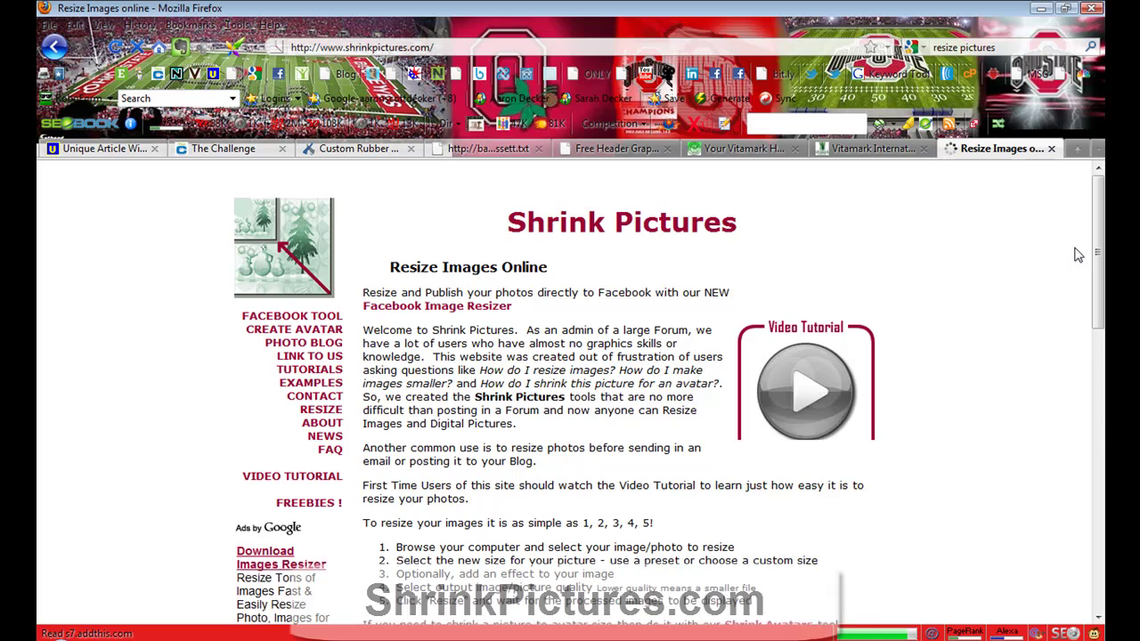
scroll(1078, 255, down, 6)
click(805, 532)
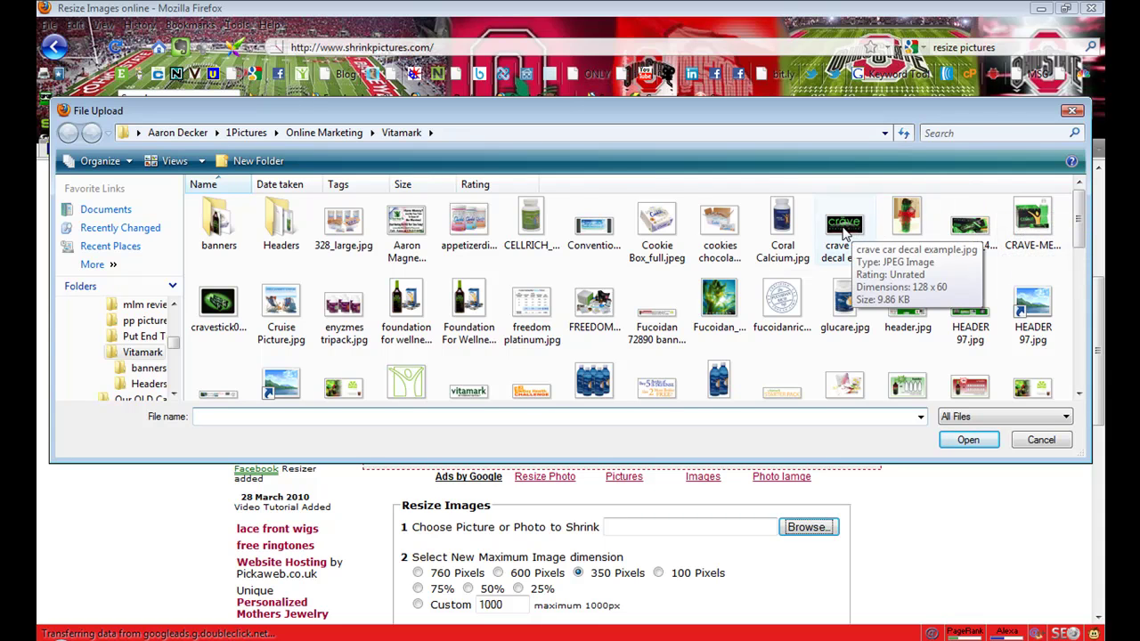
click(844, 230)
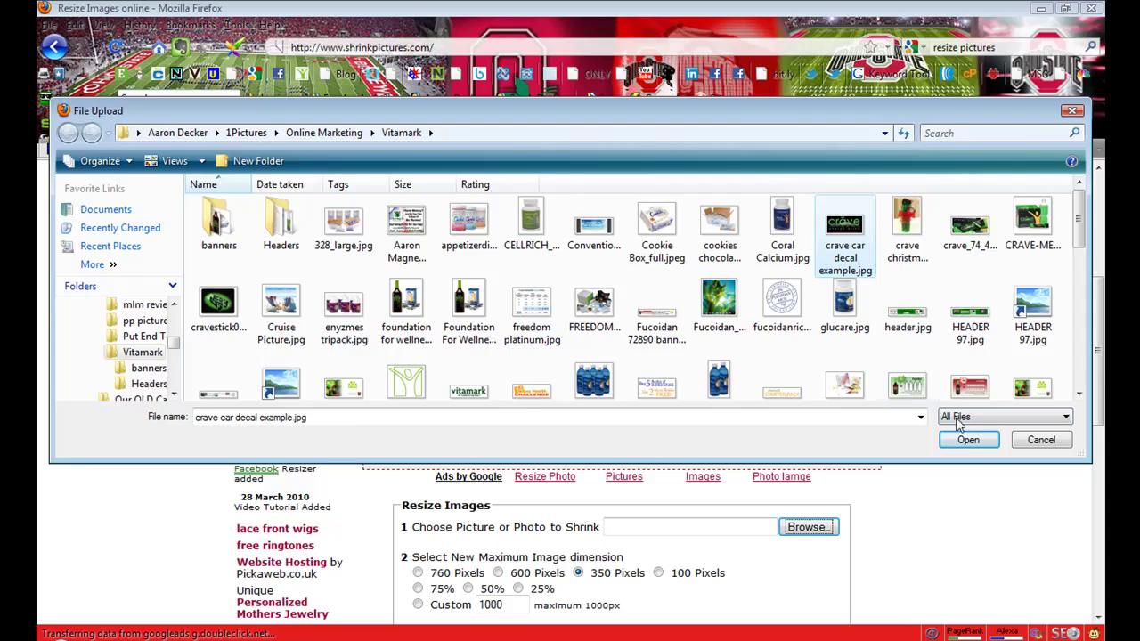
click(968, 440)
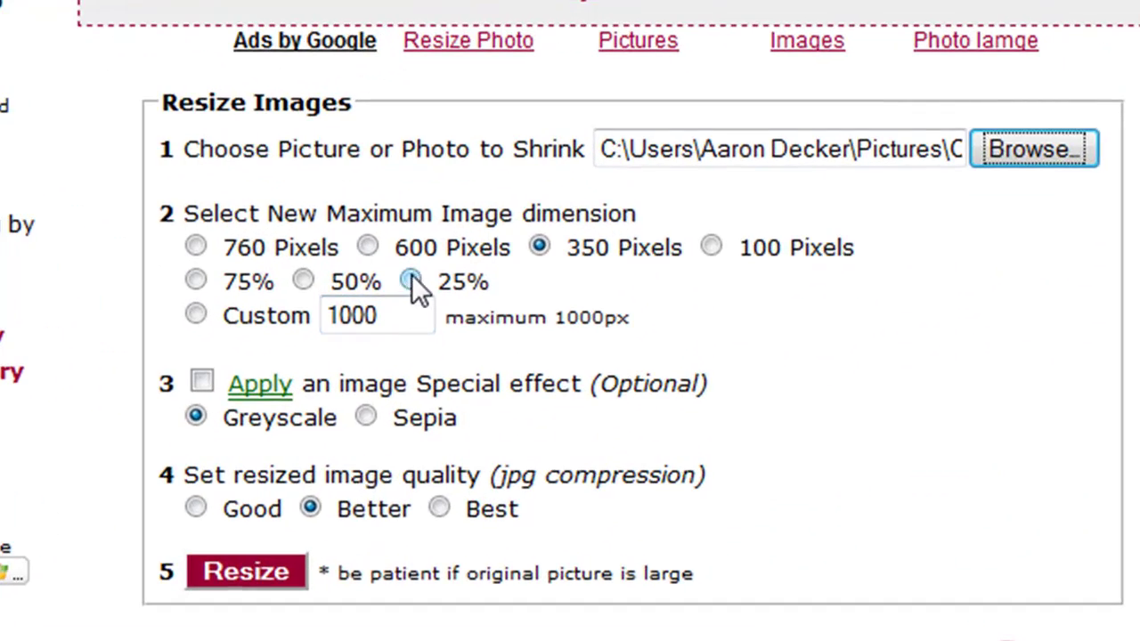
Resize the crave image to 50%, producing a 64x30 pixel version.
click(411, 280)
click(303, 280)
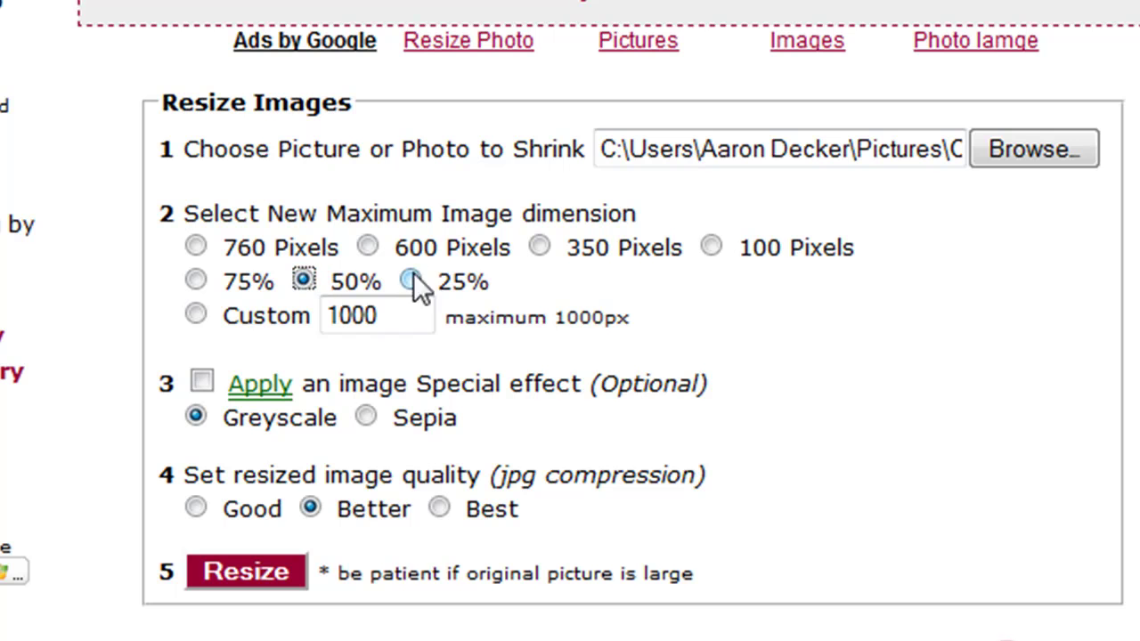
click(251, 579)
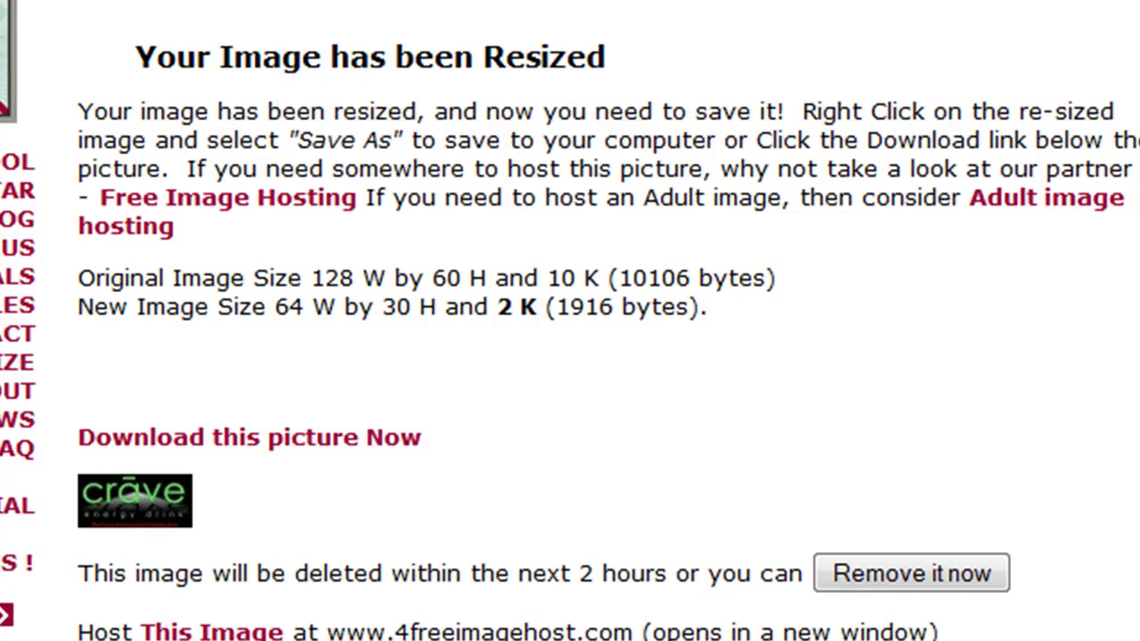
scroll(107, 376, down, 3)
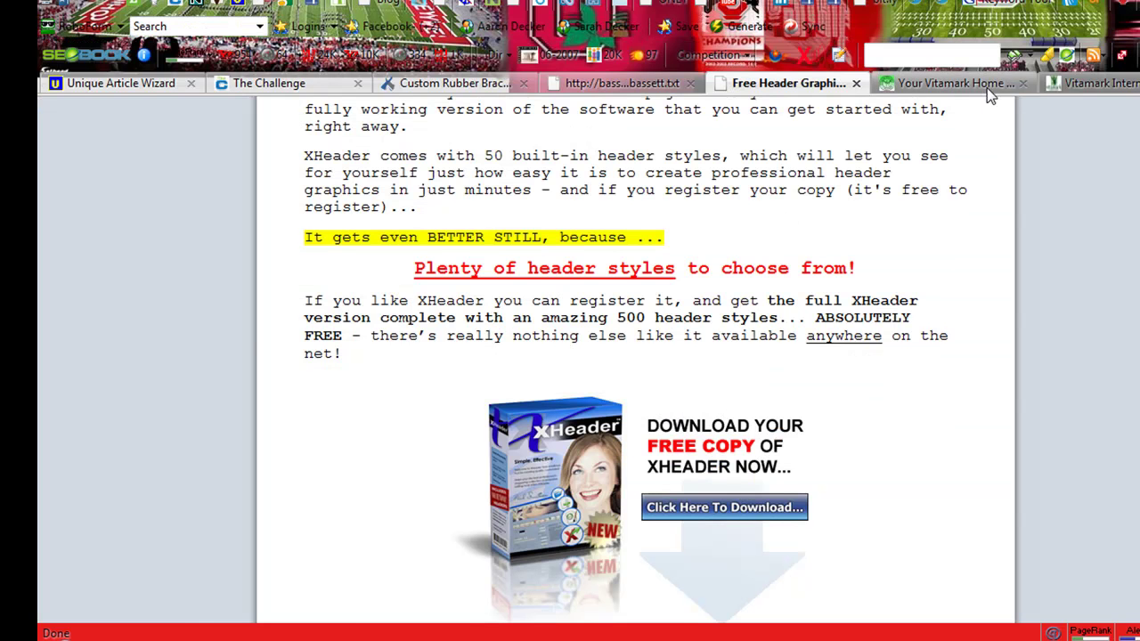
Compare the banners on Your Vitamark Home and Vitamark International, then return to XHeader.
click(972, 85)
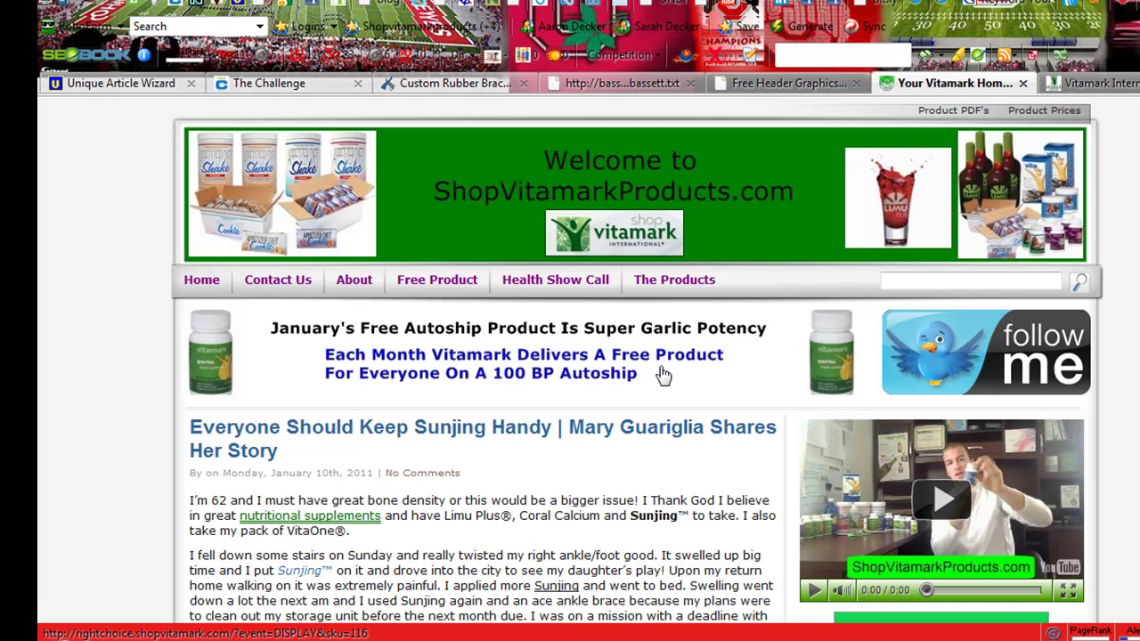
click(1082, 83)
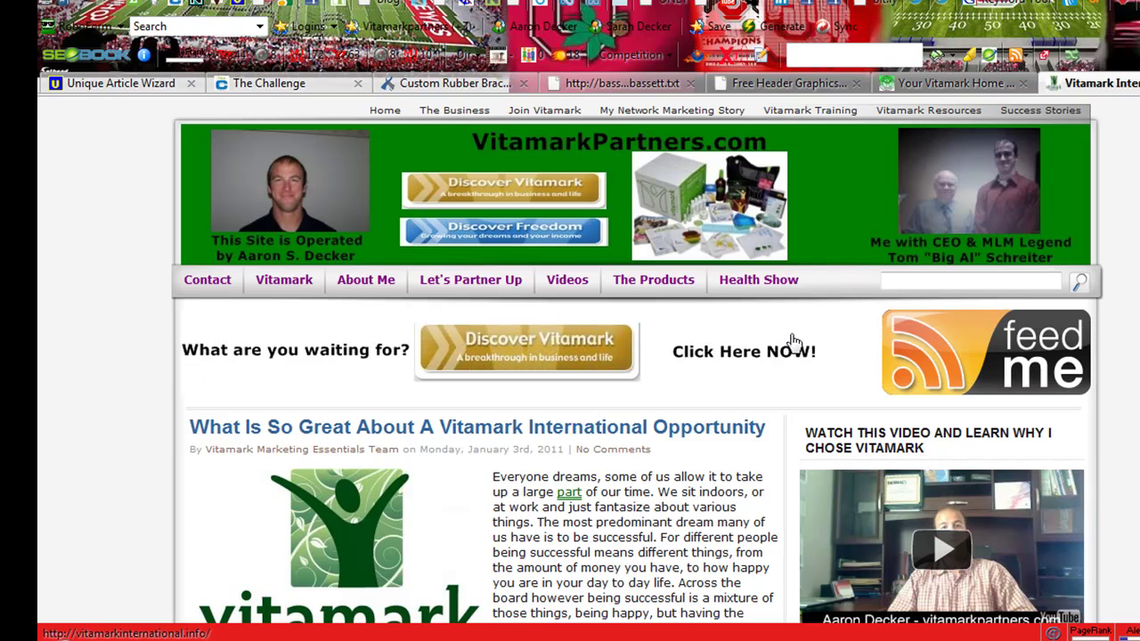
click(926, 83)
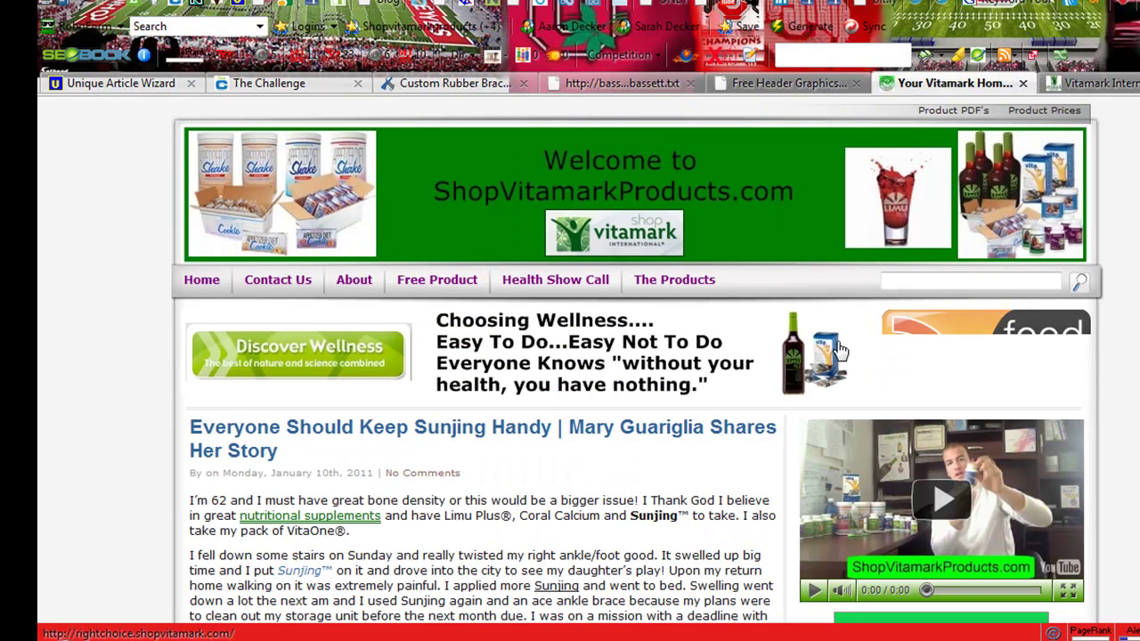
click(947, 632)
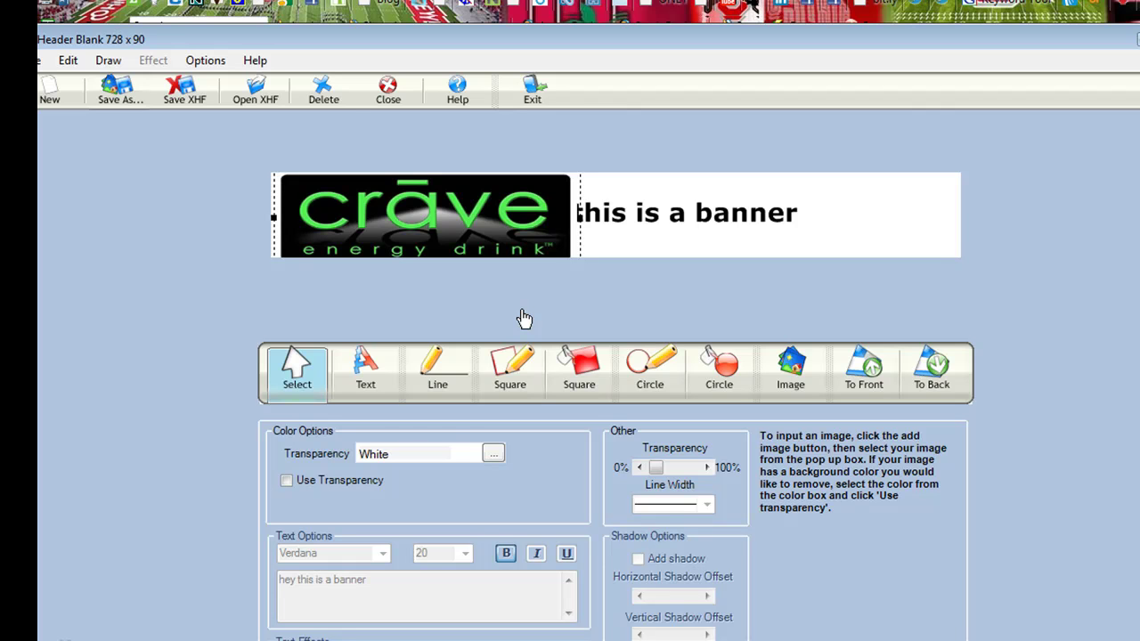
Drag the 'hey this is a banner' text right beside the crave logo, then choose Save As.
key(alt+Tab)
click(679, 223)
drag(677, 227, 782, 237)
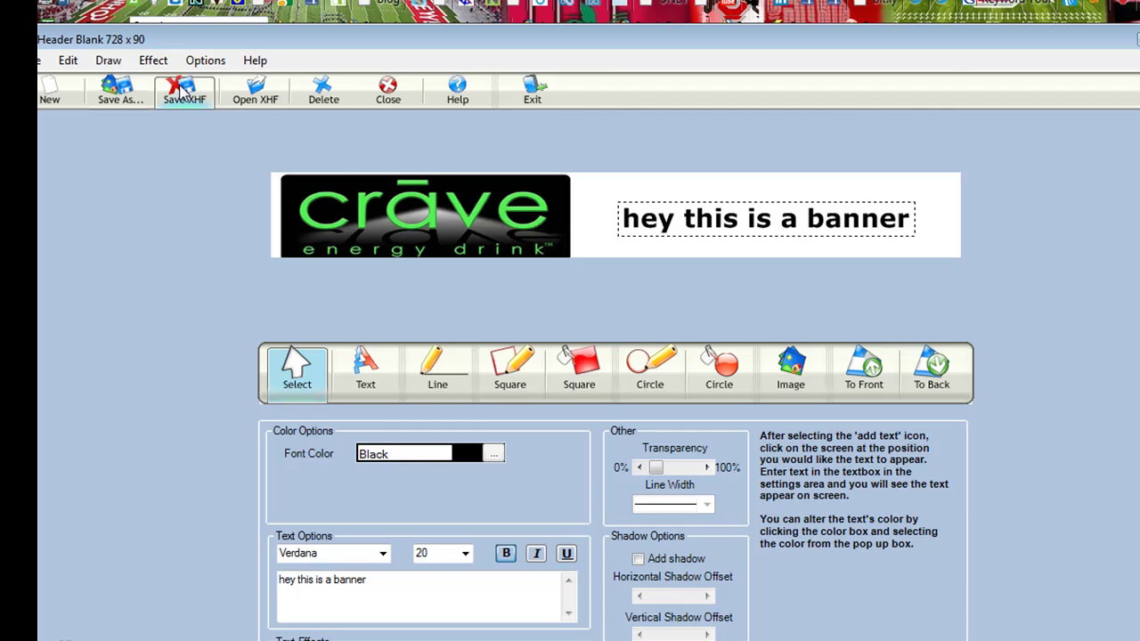
click(113, 96)
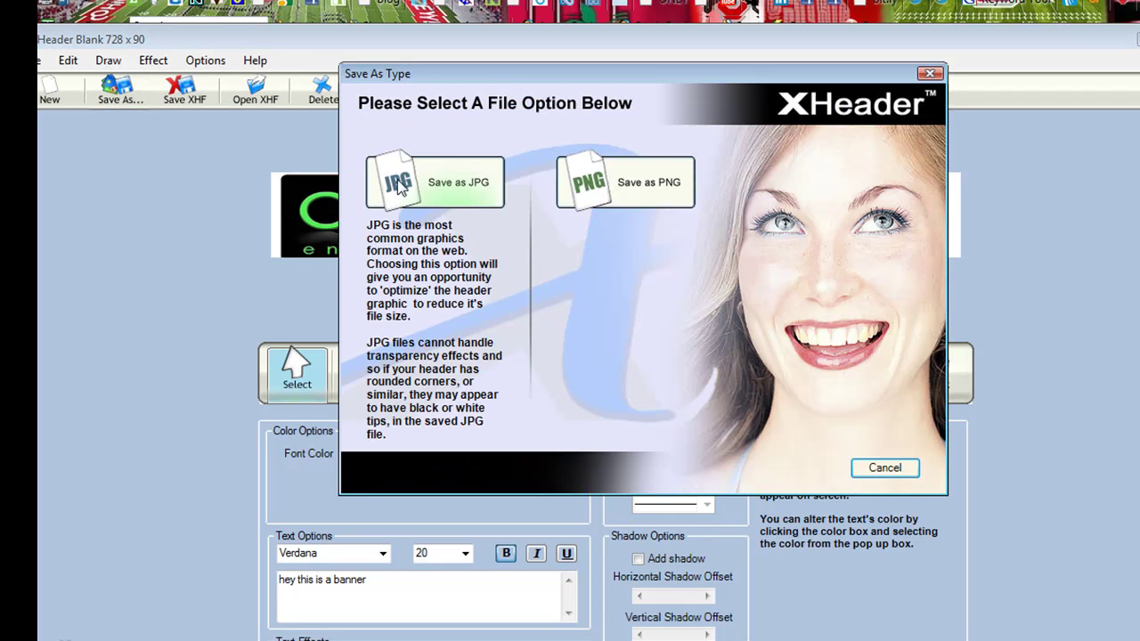
Export the banner as a JPG at Superb quality with the file name 'example'.
click(449, 198)
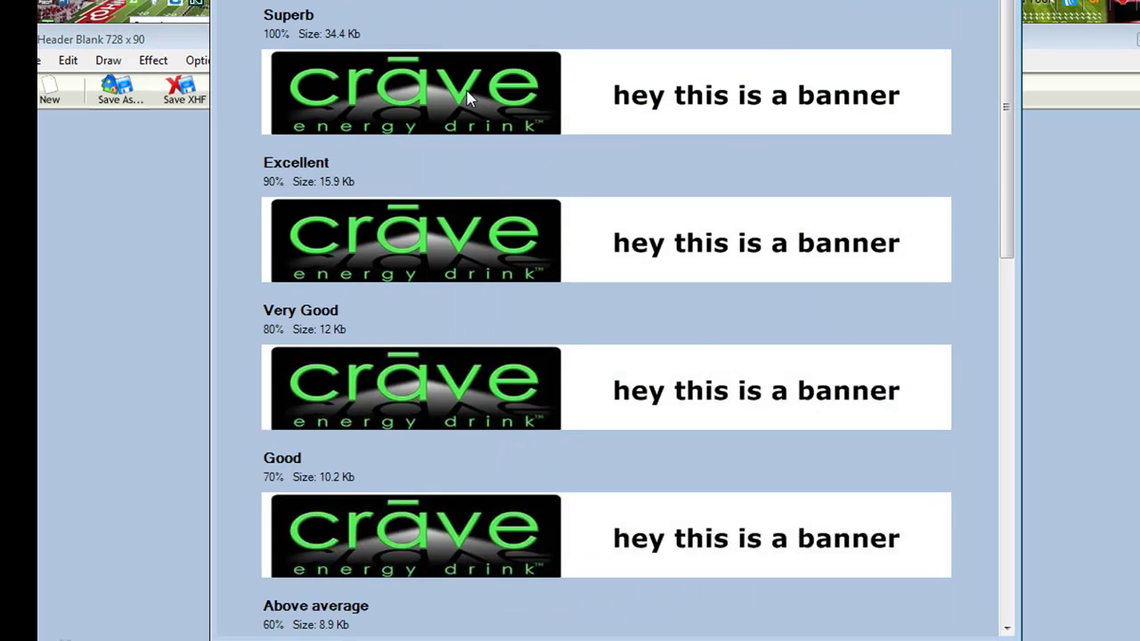
click(468, 98)
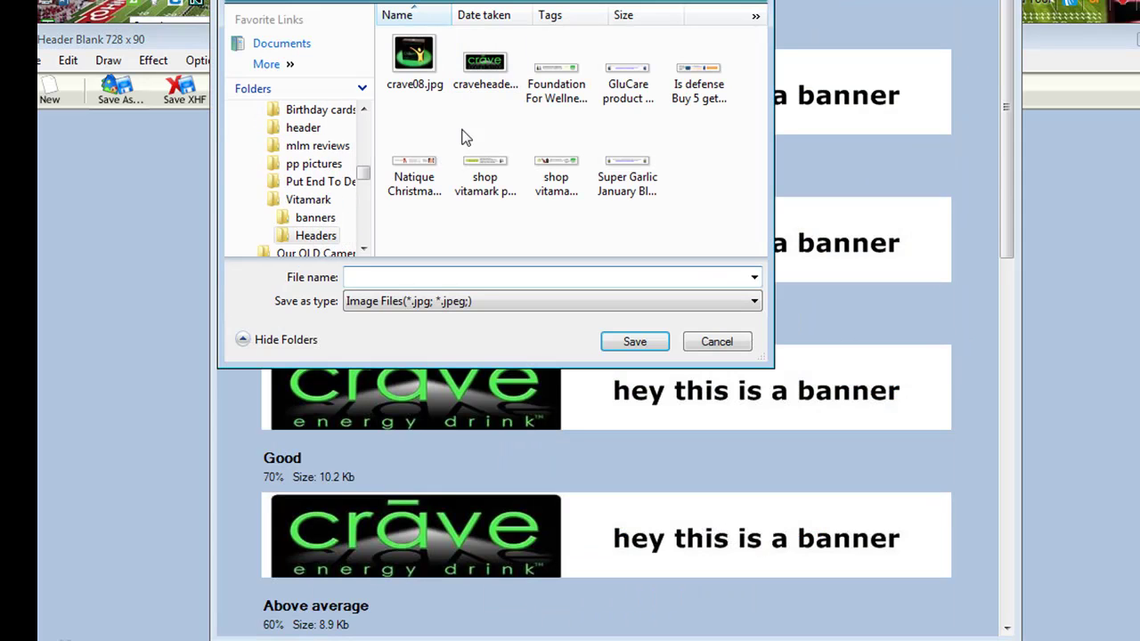
text(example)
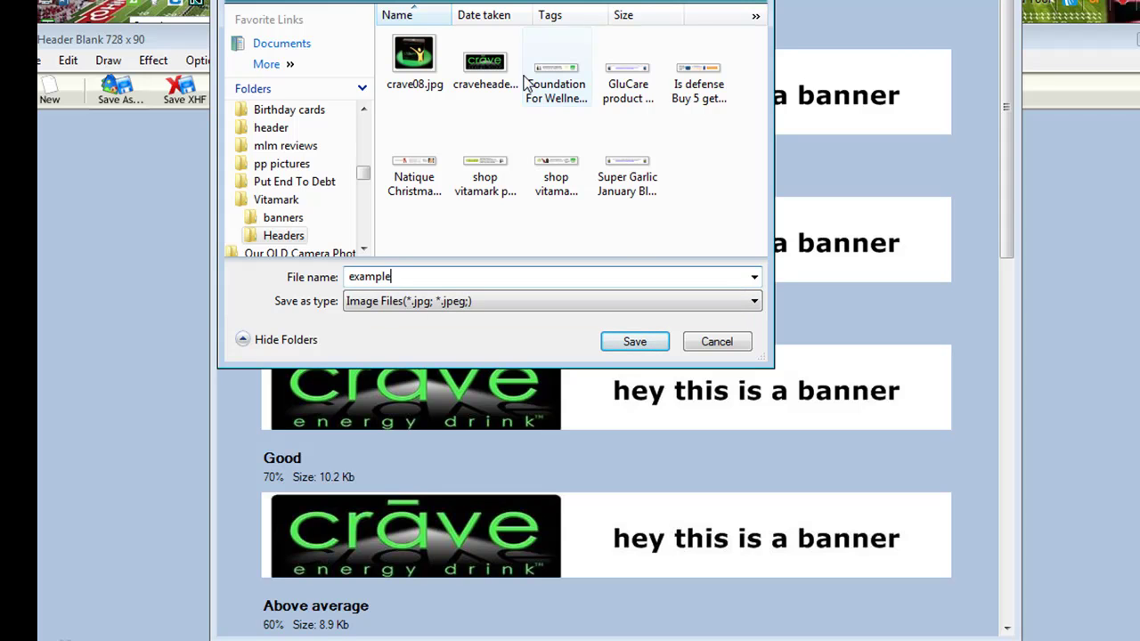
click(645, 349)
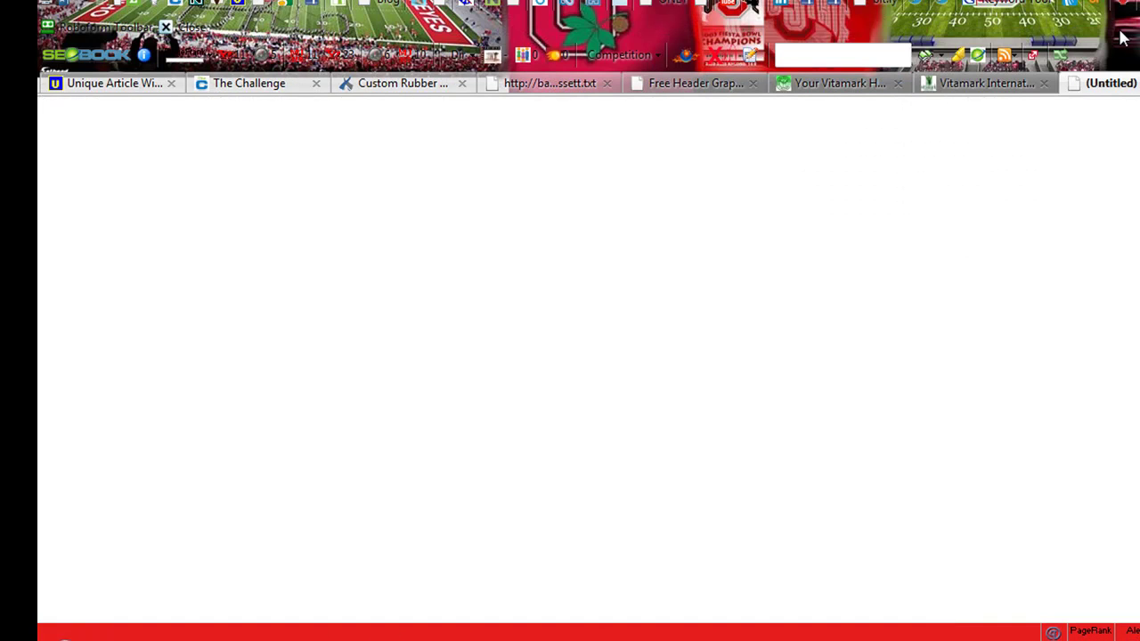
Go to Photobucket, log in with the saved RoboForm login, and open the upload page.
text(photo)
click(781, 5)
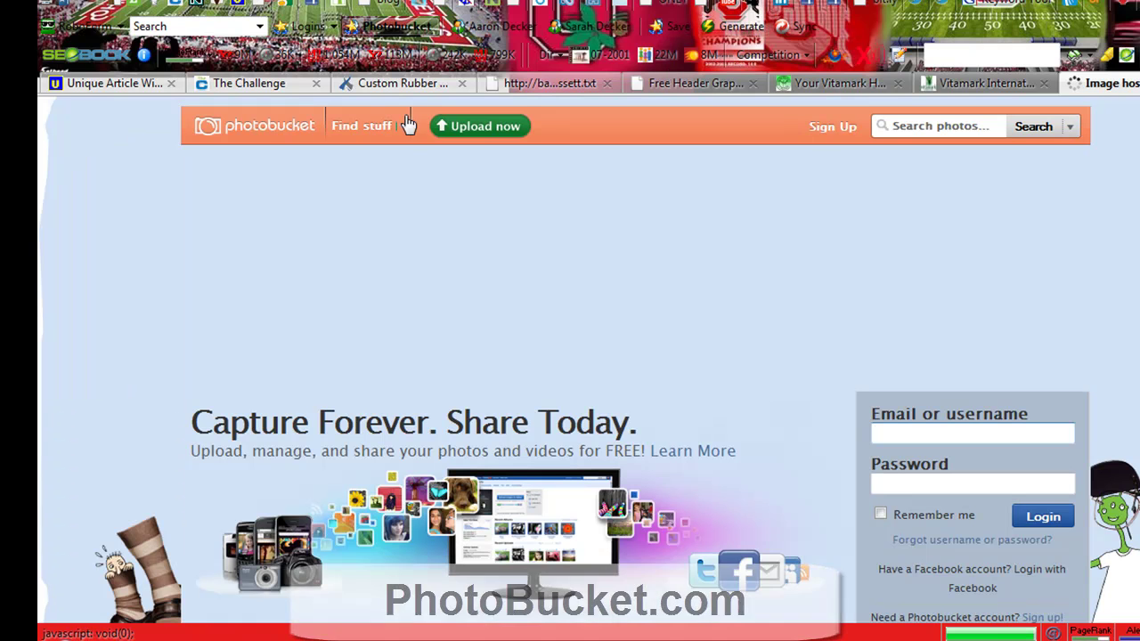
click(396, 27)
click(400, 54)
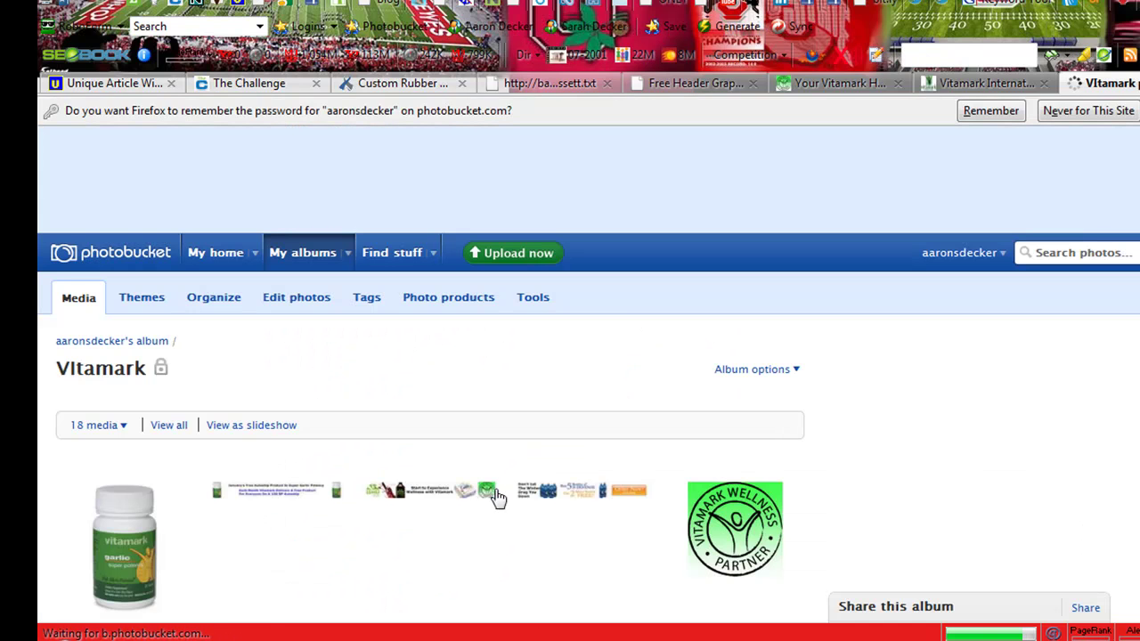
scroll(1044, 388, down, 3)
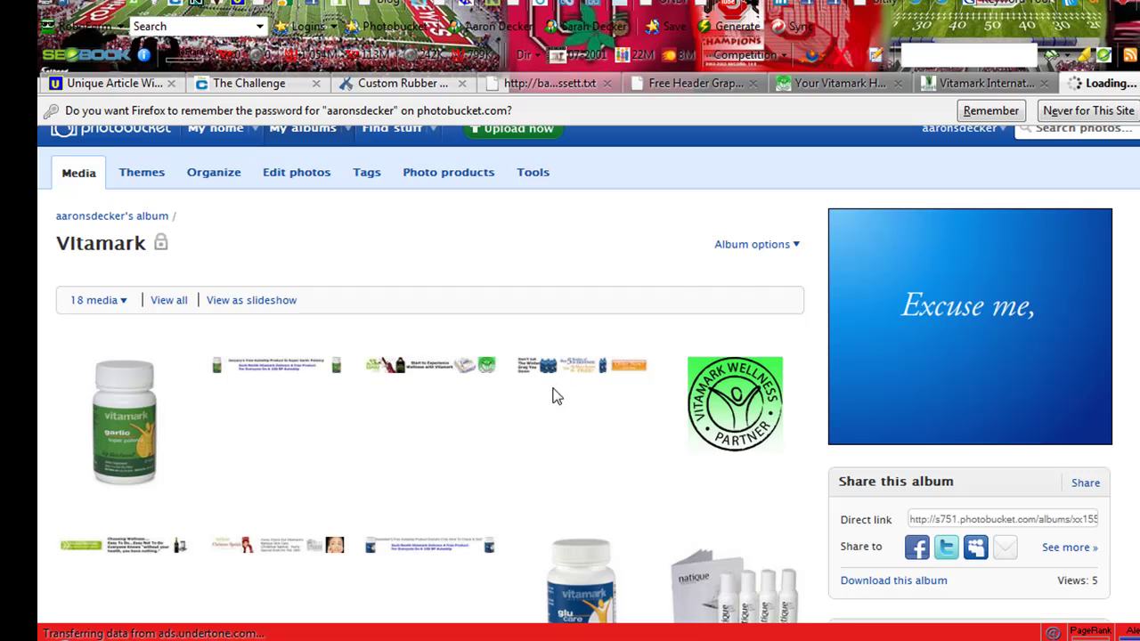
mouse_move(545, 367)
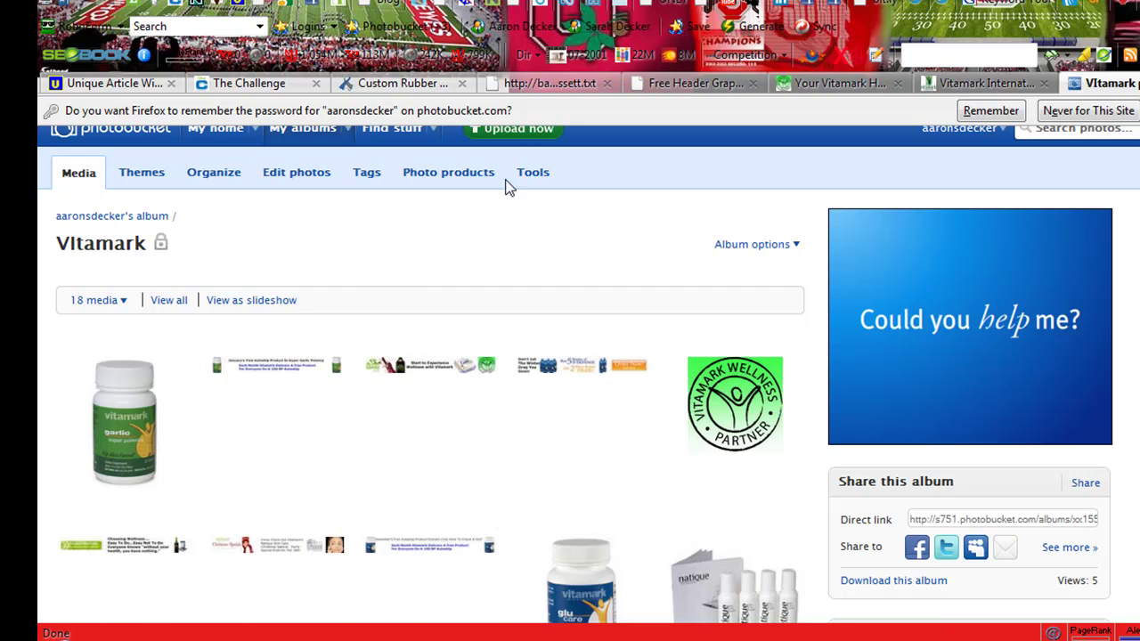
click(514, 140)
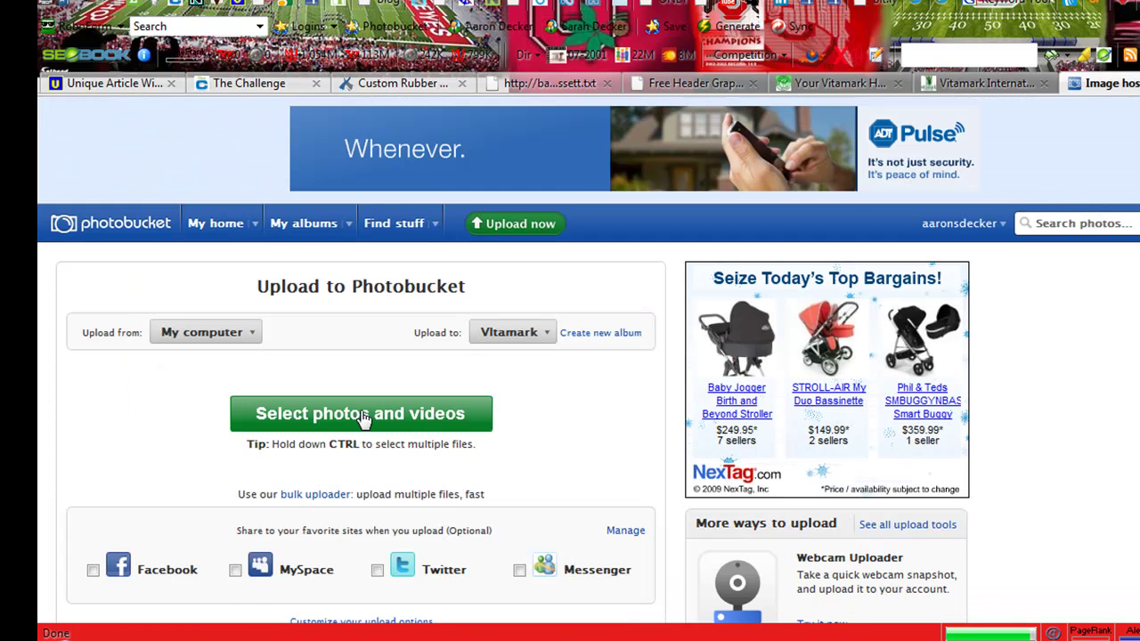
Upload example.jpg from the Headers folder and continue to the Vitamark album.
click(363, 412)
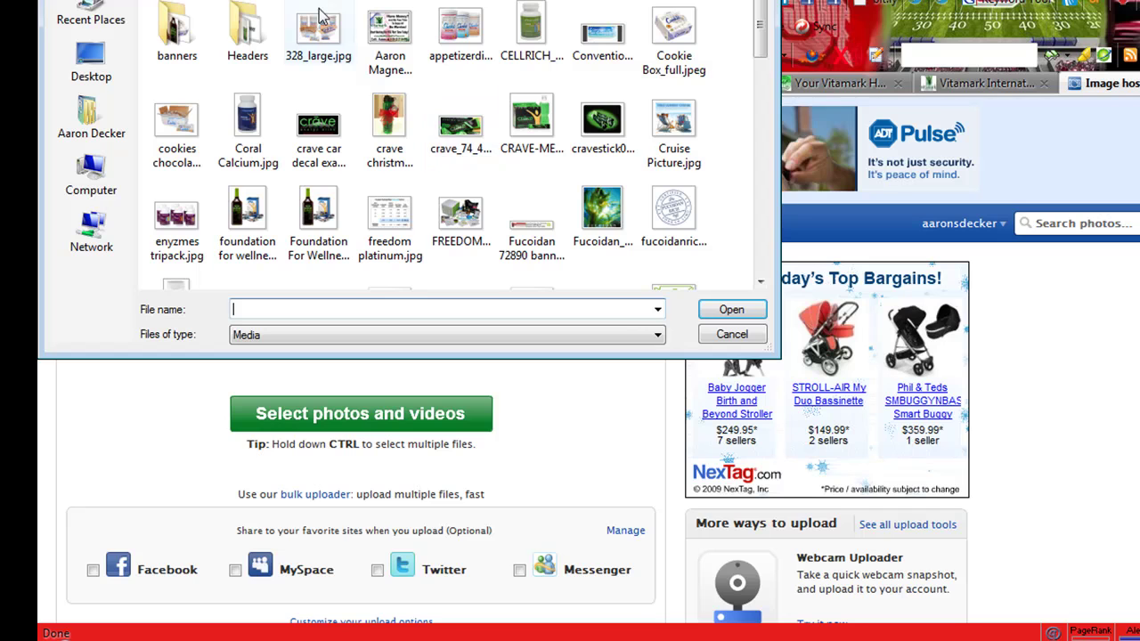
double_click(242, 45)
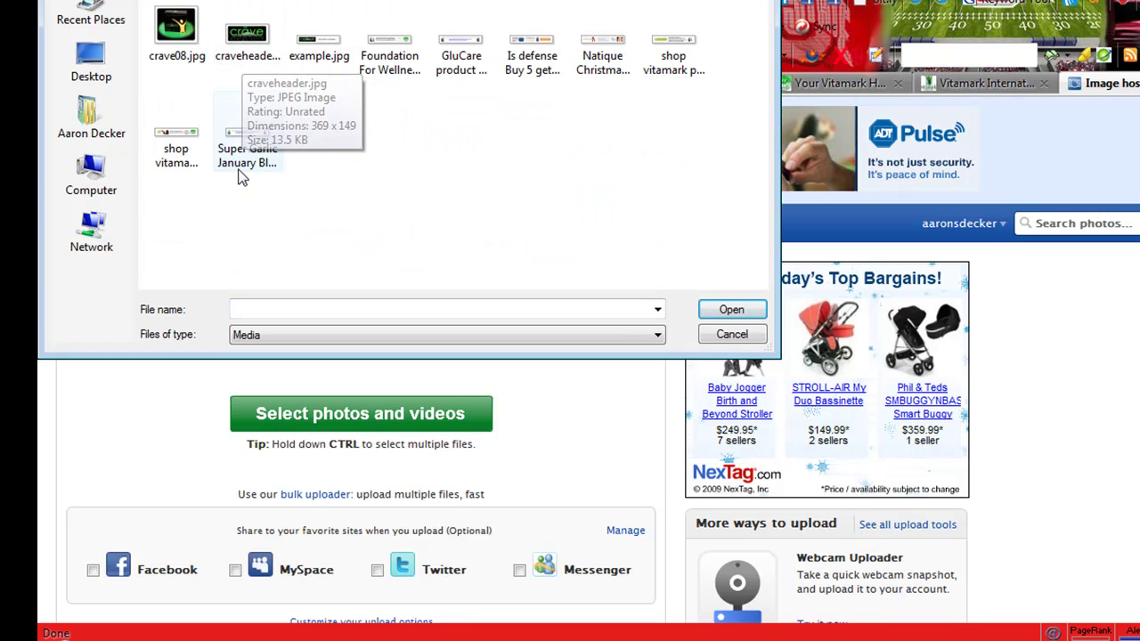
click(319, 44)
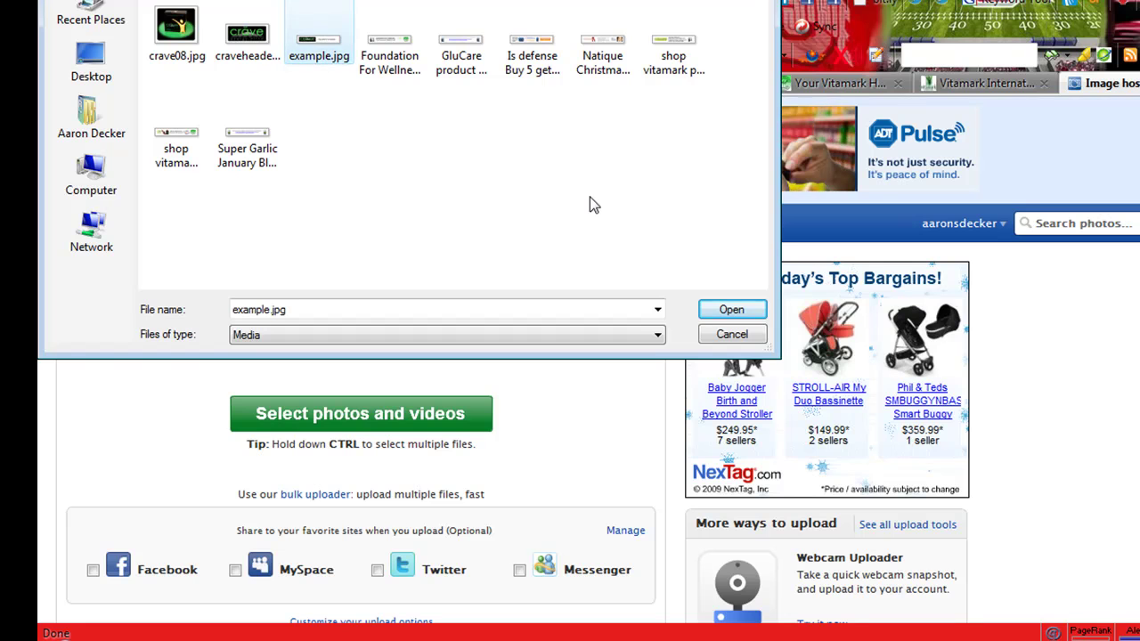
click(724, 309)
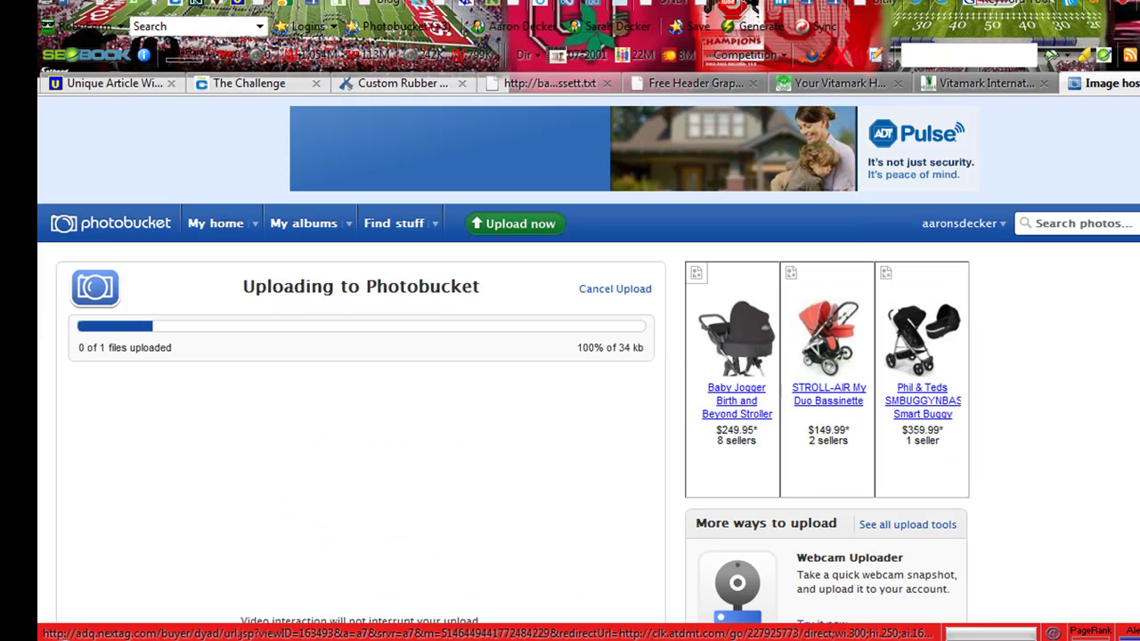
scroll(820, 369, down, 5)
click(819, 363)
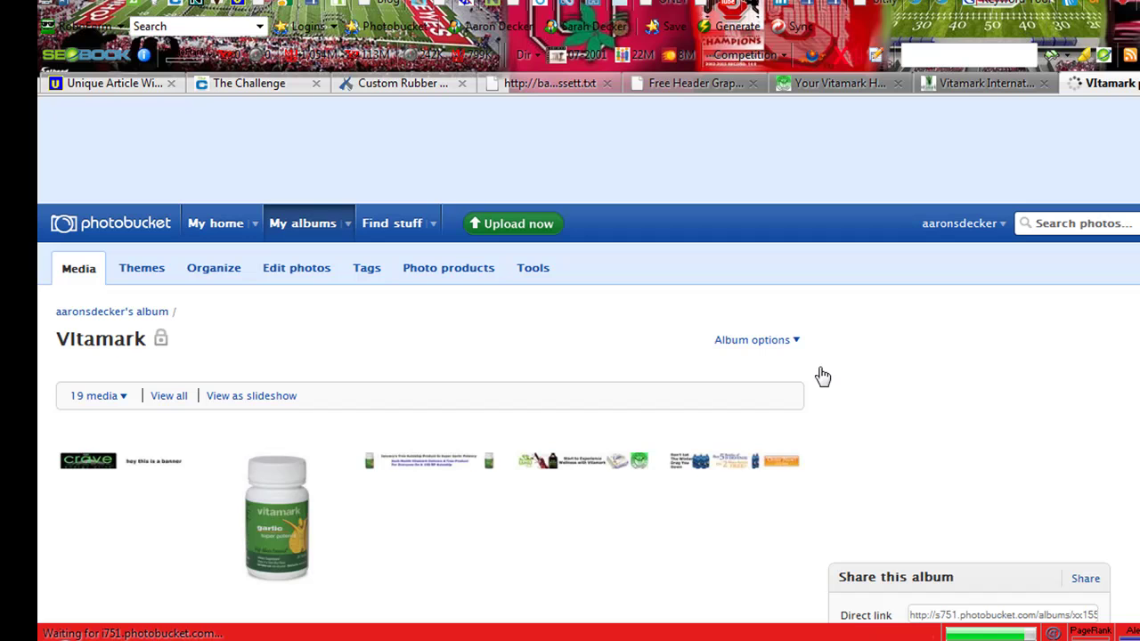
Reveal the crave banner's Email, Direct link, HTML and IMG code fields in the album.
scroll(98, 187, down, 5)
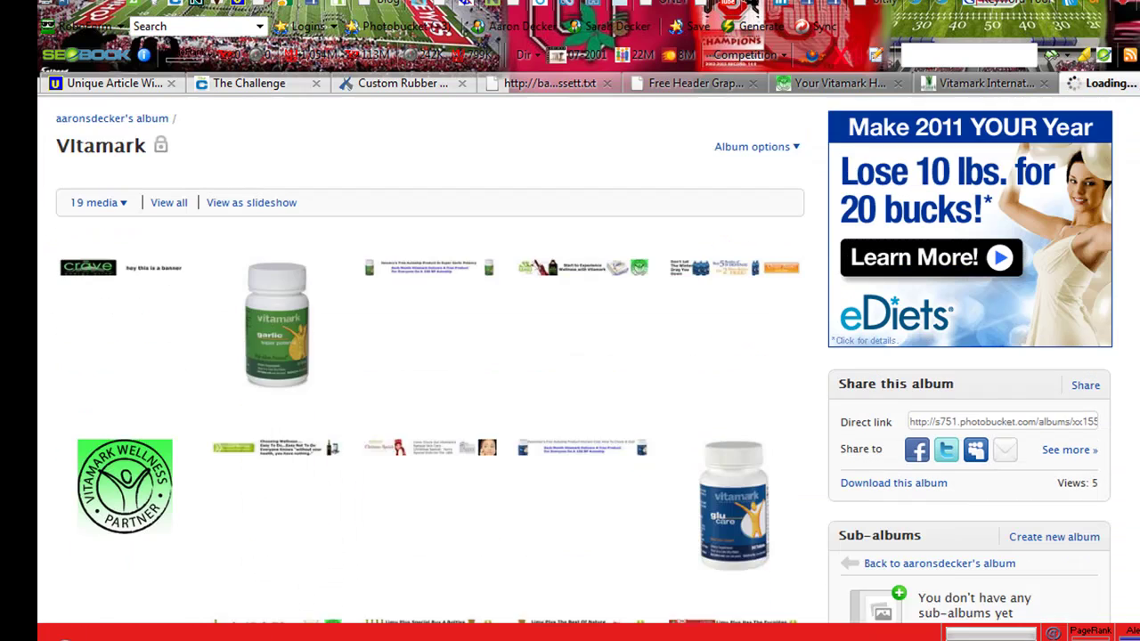
mouse_move(98, 183)
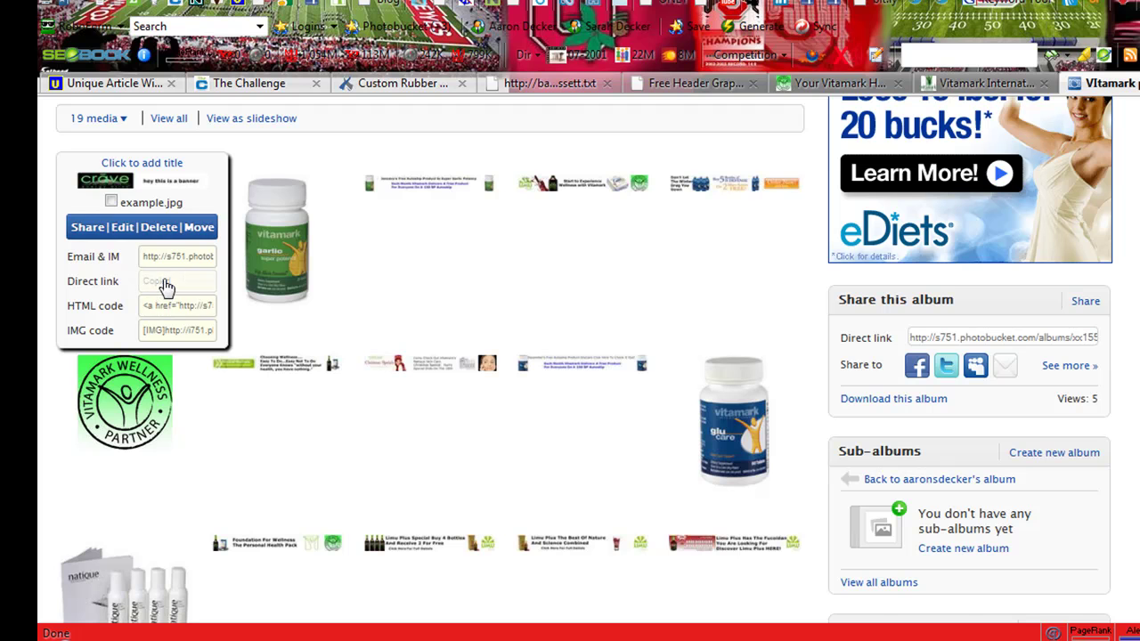
Load the shopvitamarkproducts.com WordPress dashboard in a new browser tab.
click(990, 83)
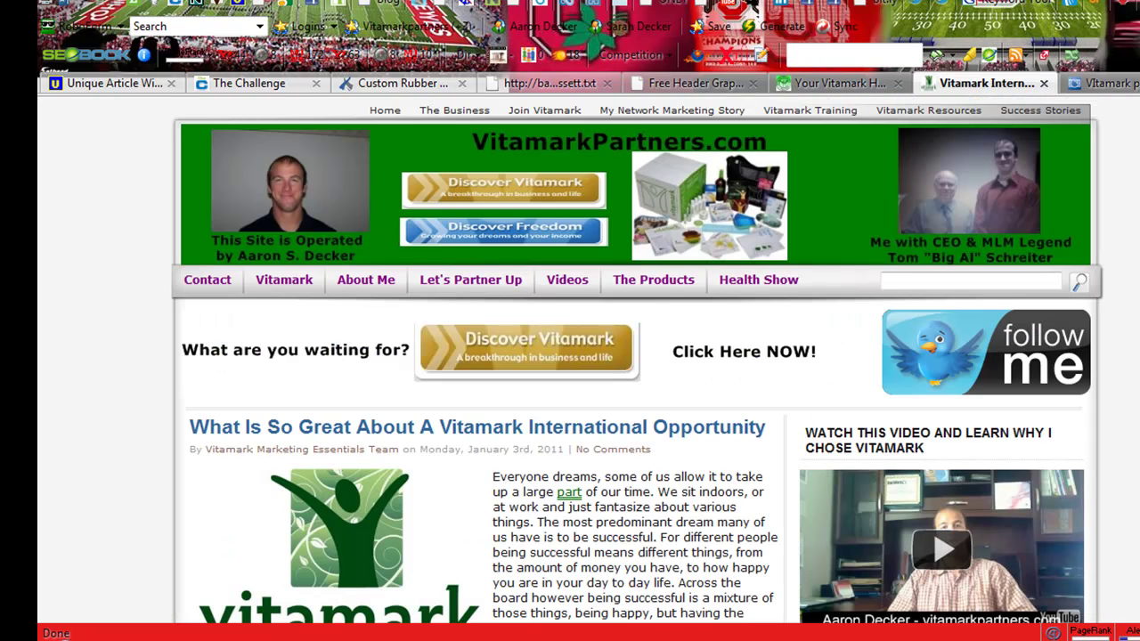
key(ctrl+t)
text(sh)
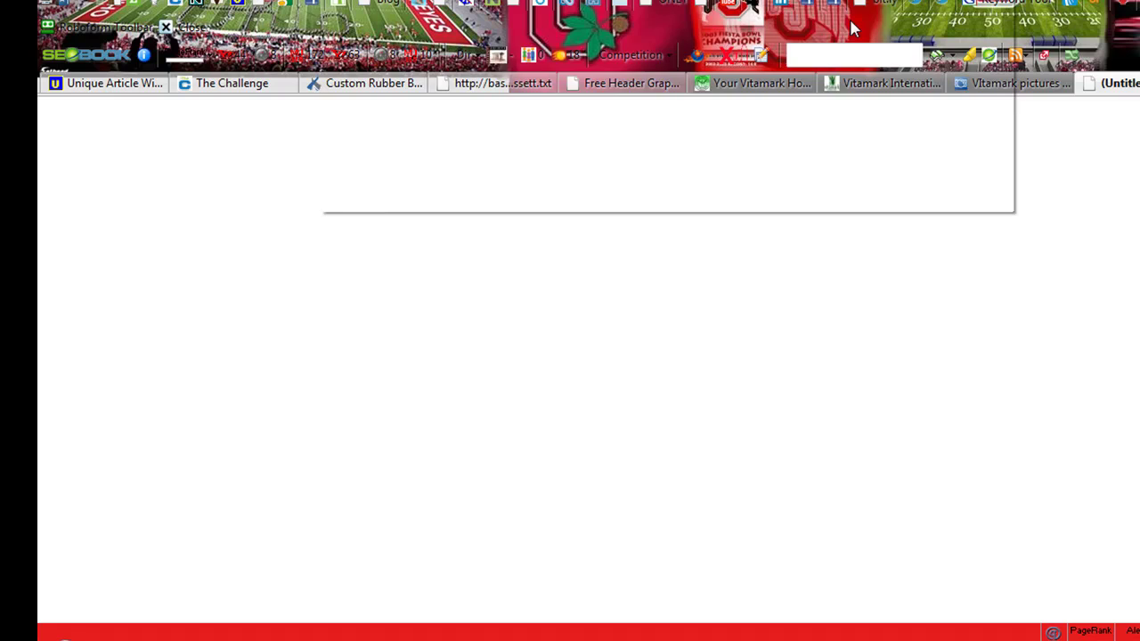
text(op)
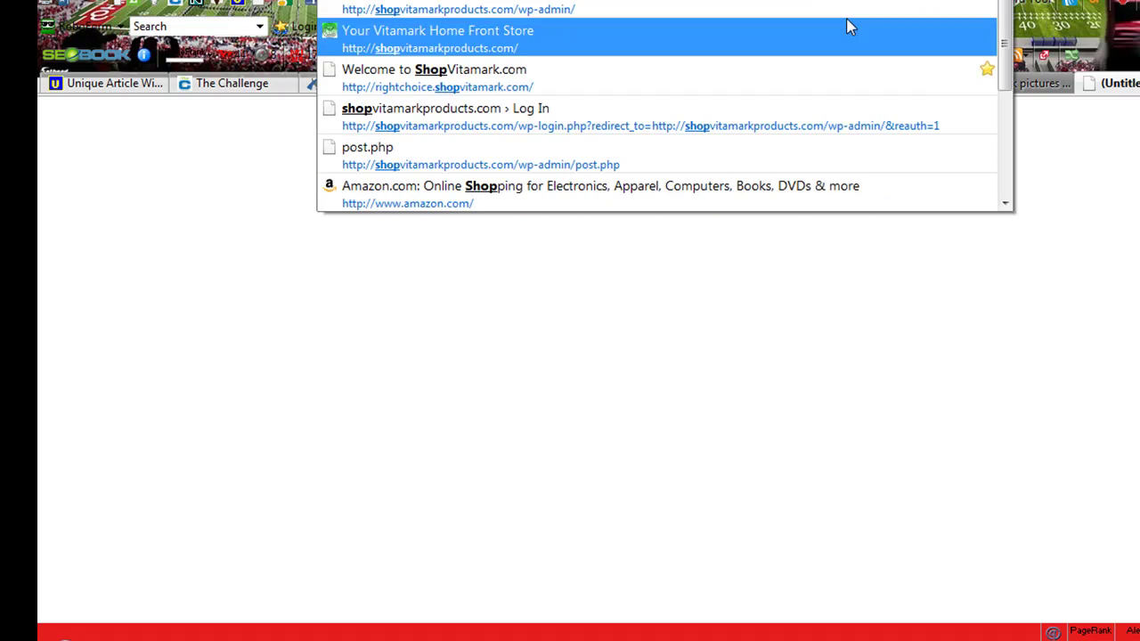
click(502, 11)
click(745, 85)
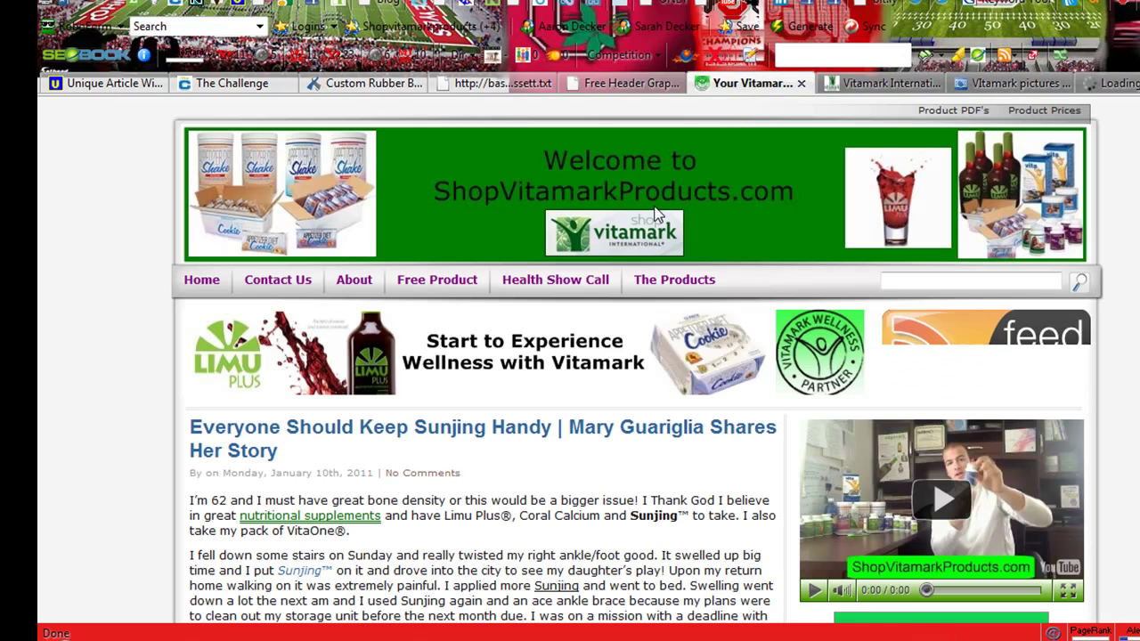
click(1113, 83)
Go to the Socrates theme's Layout options page from the sidebar.
scroll(588, 356, down, 15)
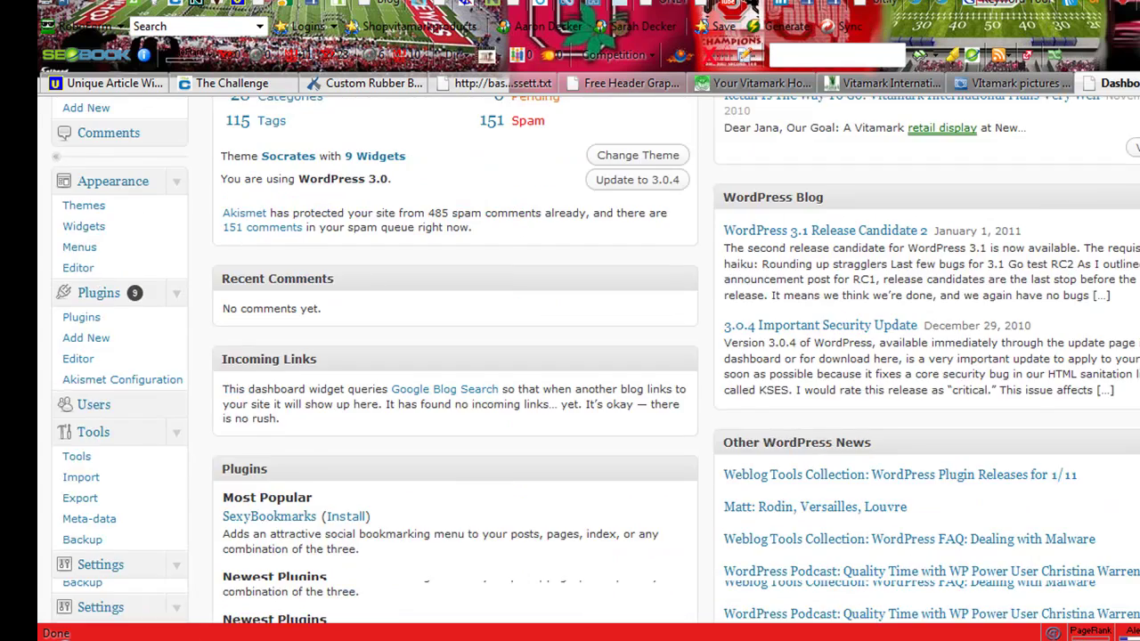
scroll(588, 356, down, 1)
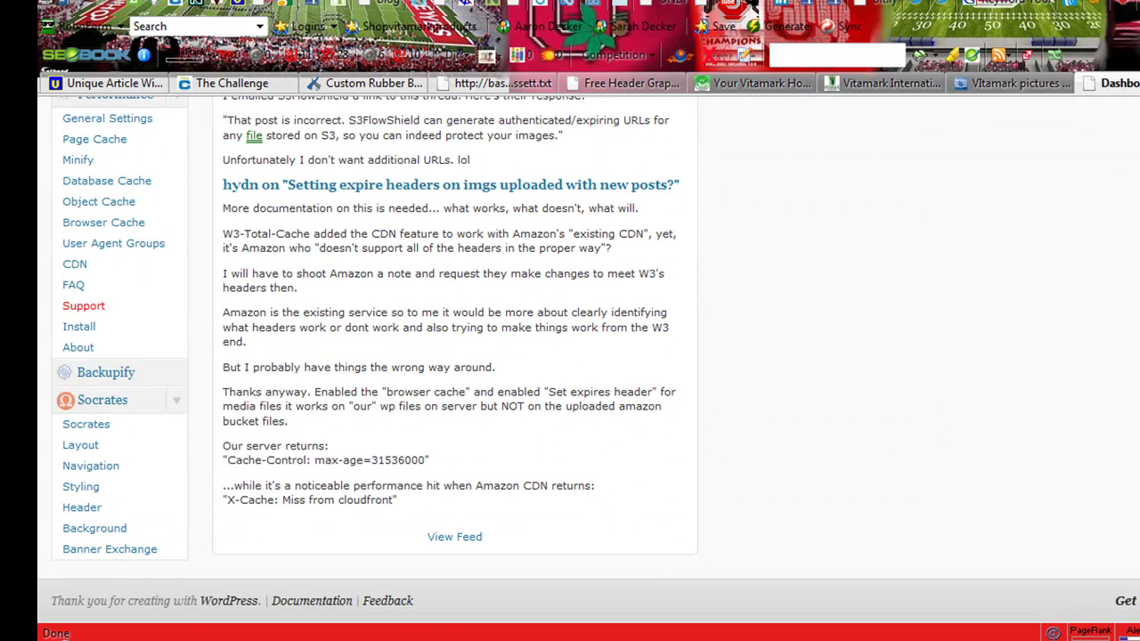
click(80, 445)
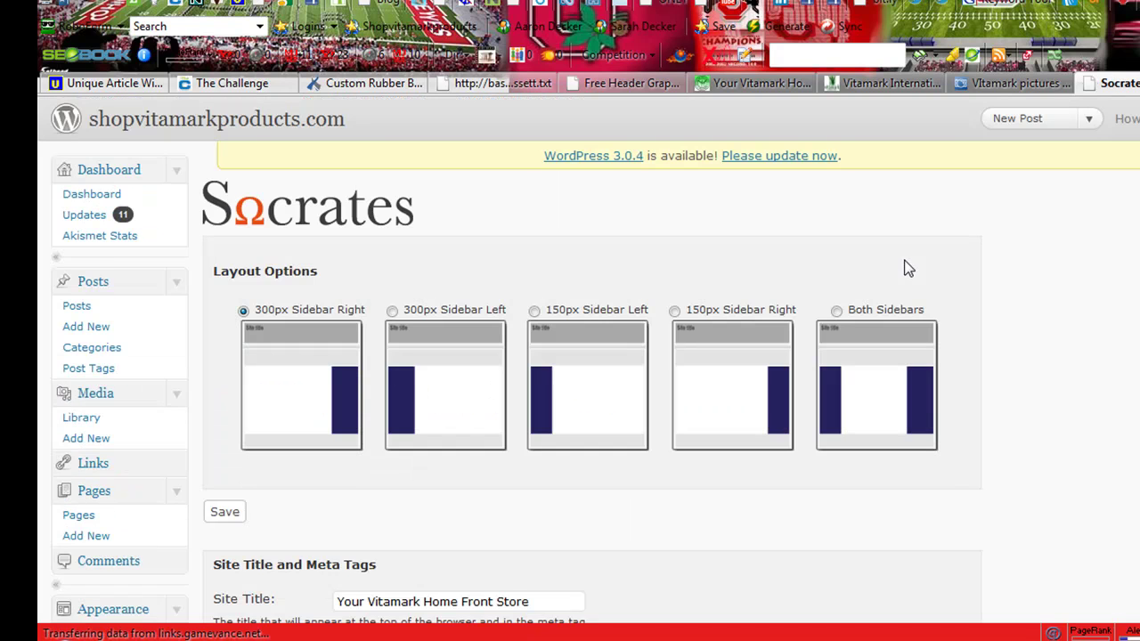
Scroll to the 728x90 Monetization Bar and select the Ad Block #1 code to review it.
scroll(903, 264, down, 3)
scroll(593, 360, down, 15)
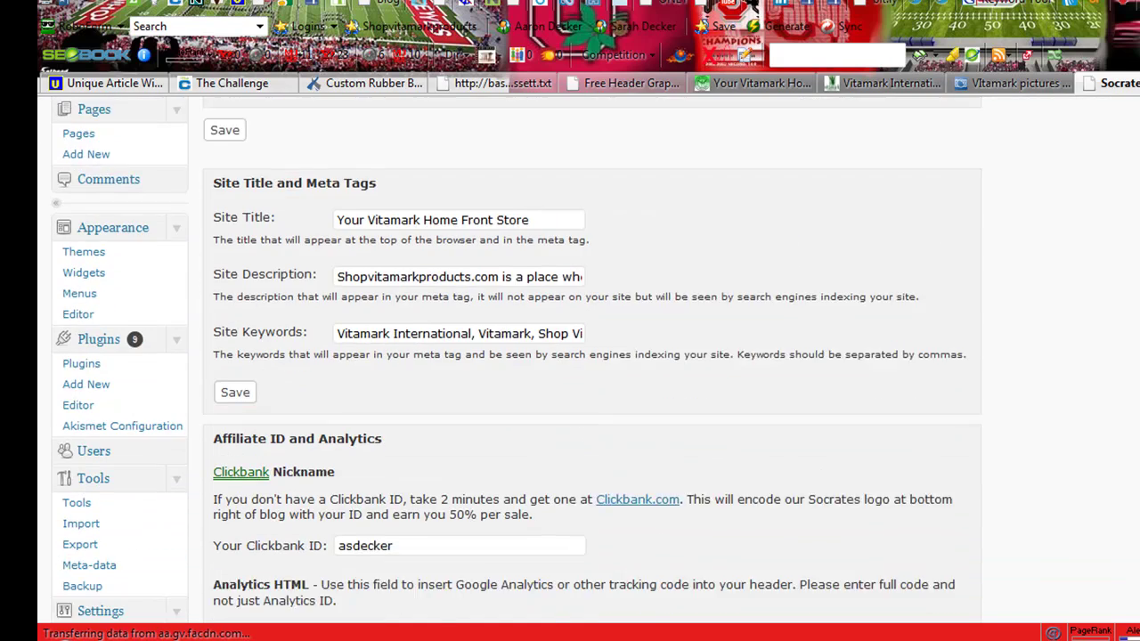
scroll(568, 364, down, 10)
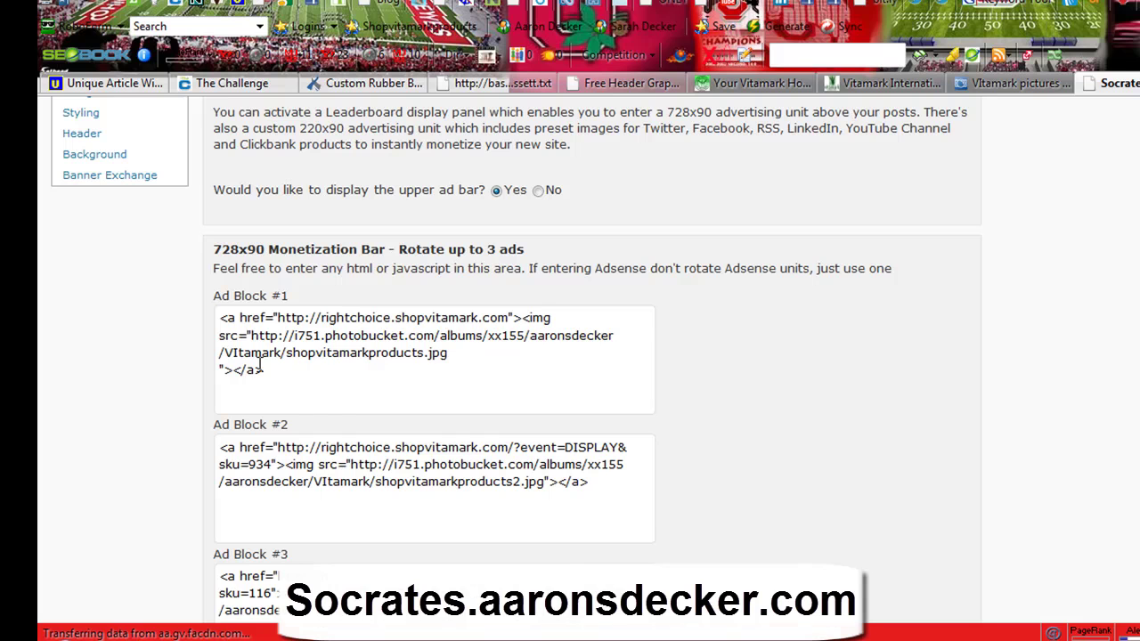
drag(273, 375, 188, 307)
click(327, 369)
drag(271, 370, 193, 286)
click(365, 386)
Re-check that Ad Block #1 holds the Photobucket banner code.
scroll(570, 356, down, 5)
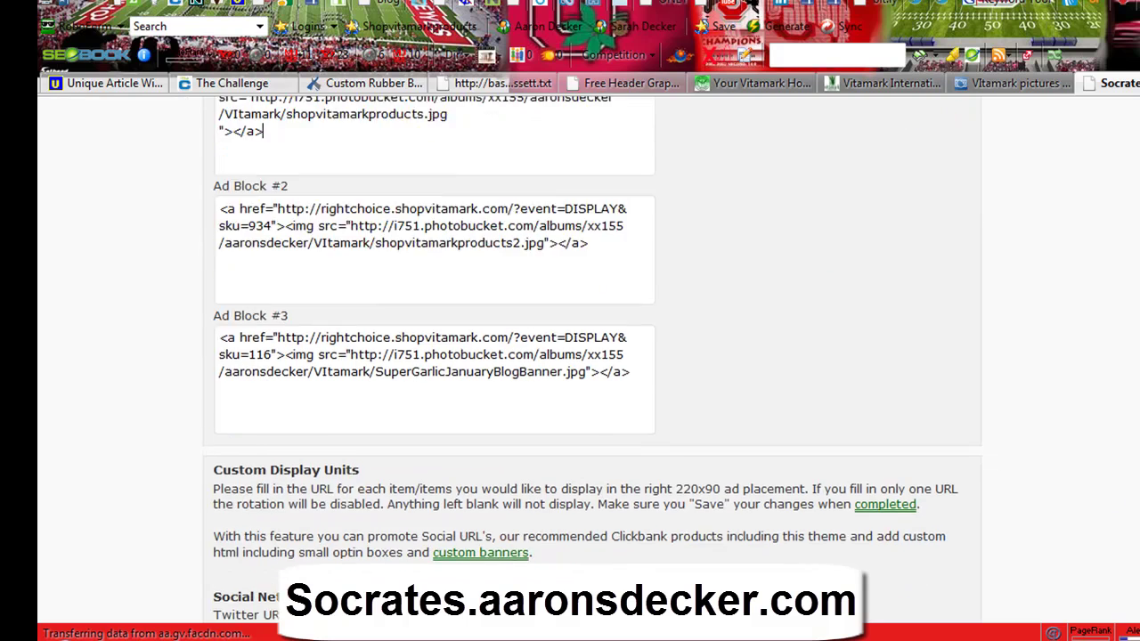
scroll(571, 356, up, 15)
scroll(570, 356, down, 5)
scroll(550, 383, down, 3)
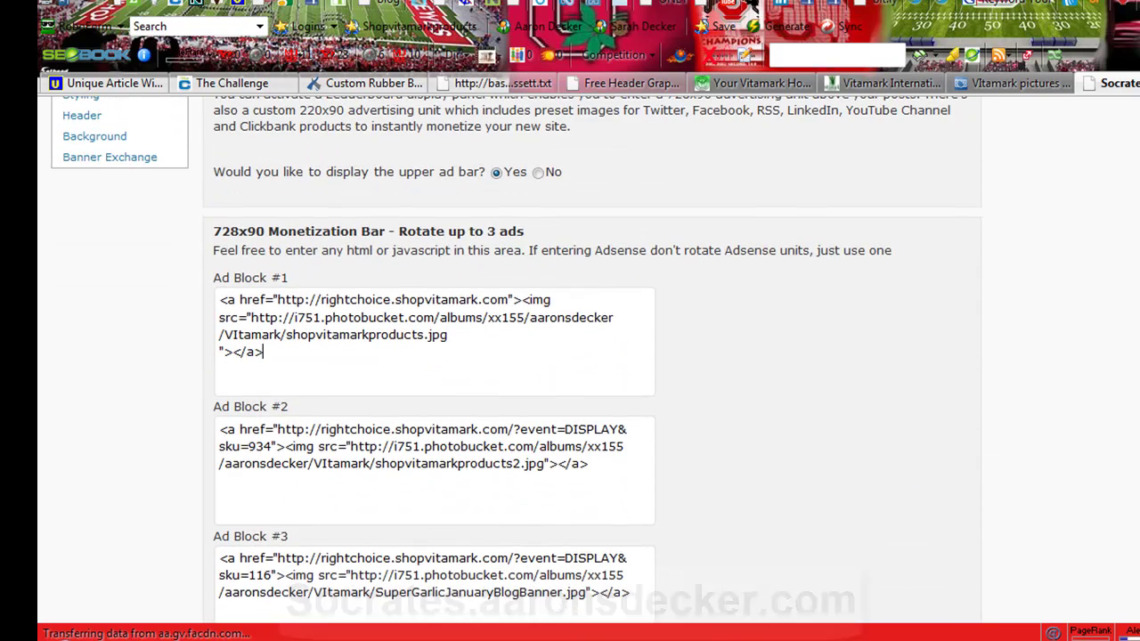
drag(265, 369, 203, 301)
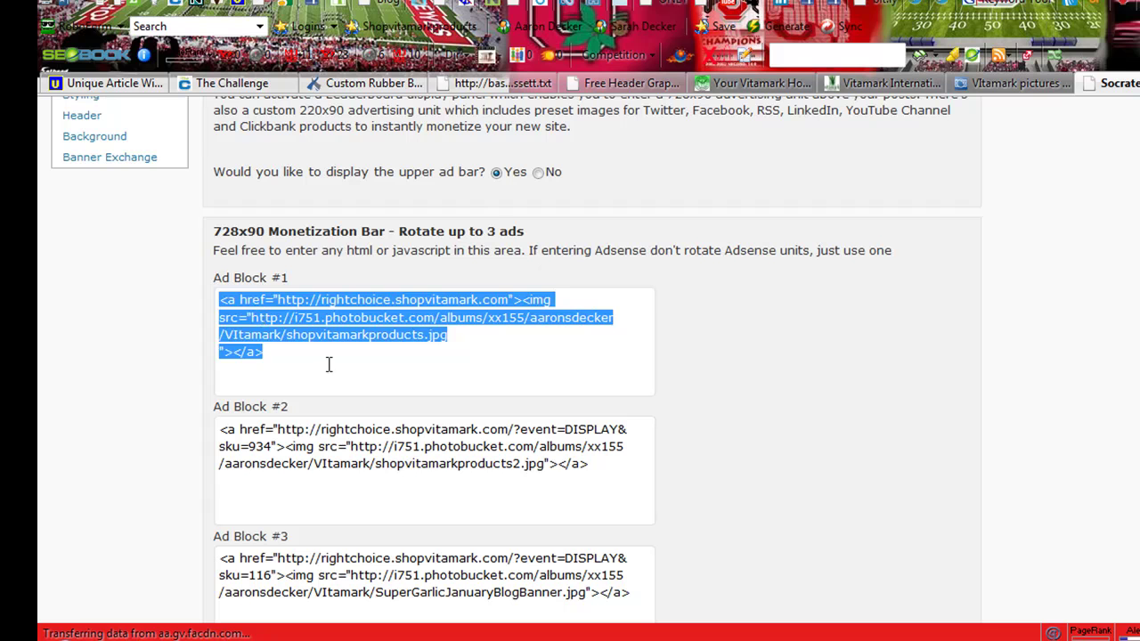
click(326, 362)
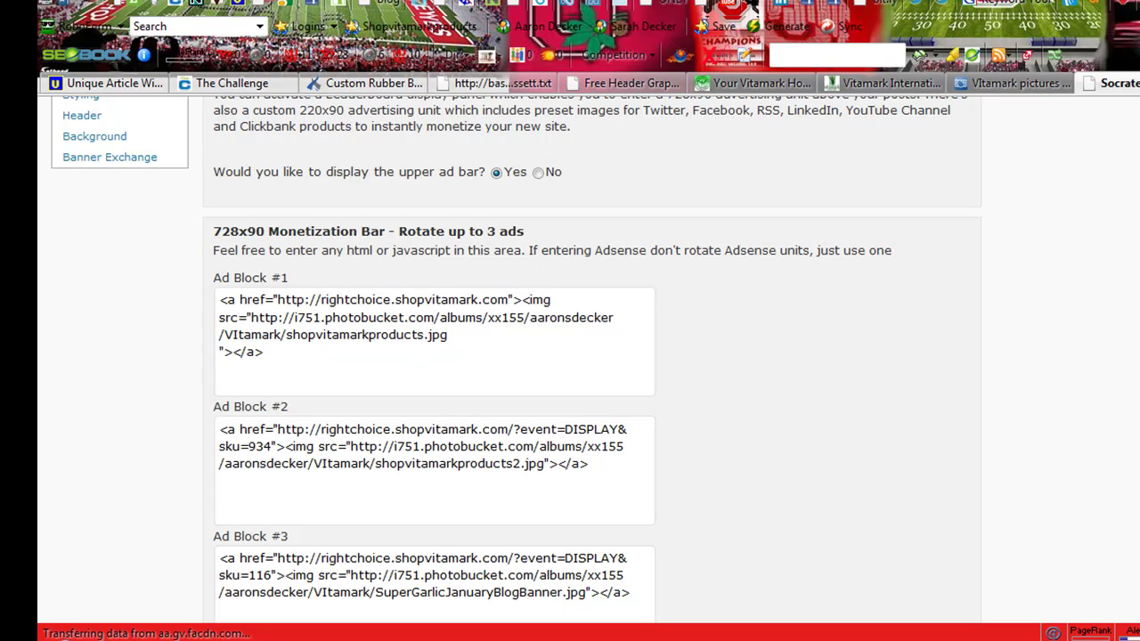
View the live ShopVitamarkProducts.com storefront and its upper ad bar banner.
scroll(570, 357, down, 3)
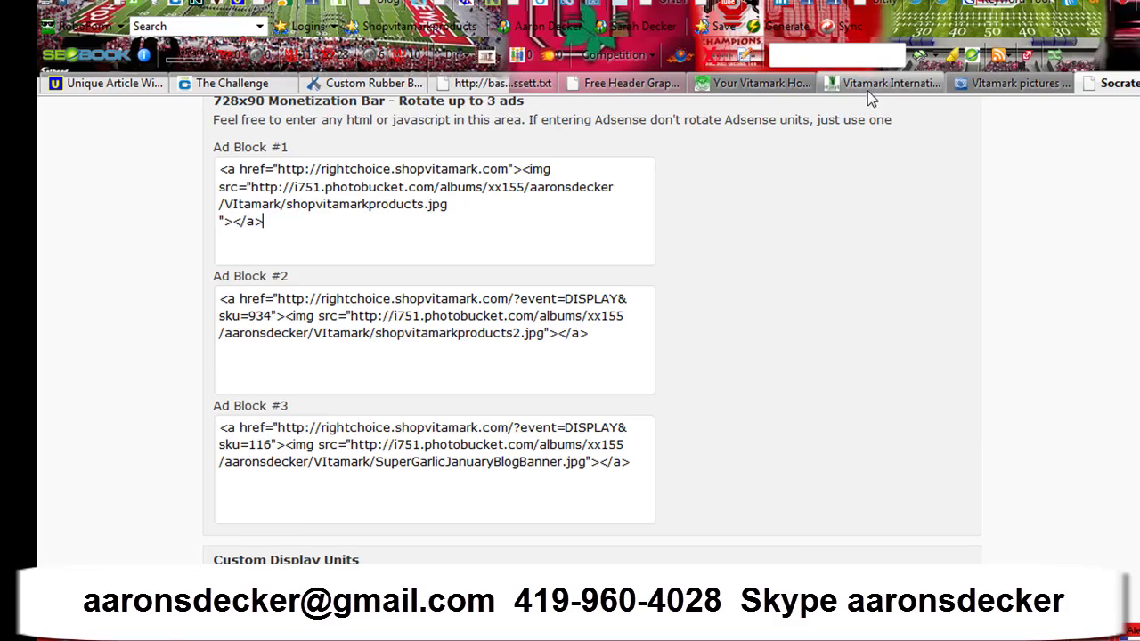
click(868, 90)
click(733, 88)
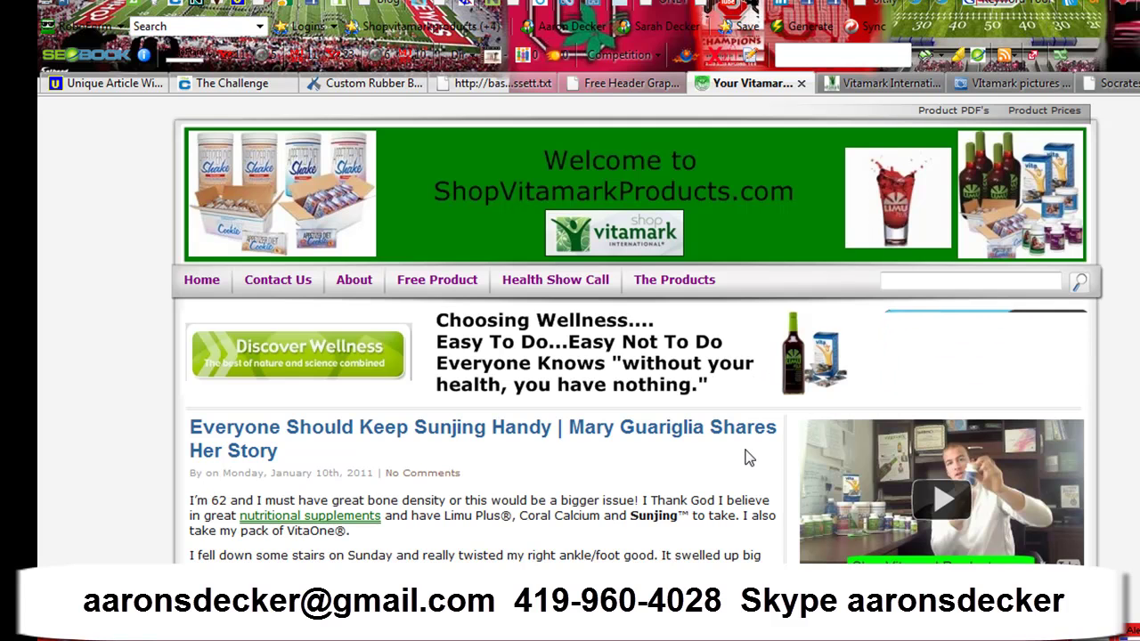
scroll(751, 458, down, 2)
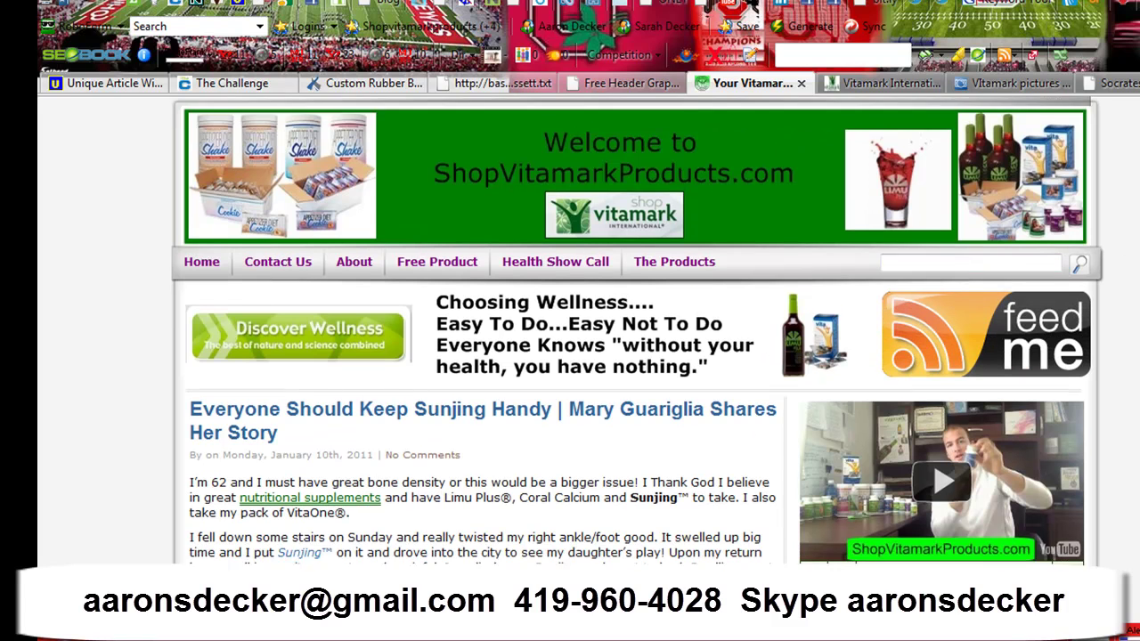
scroll(637, 332, down, 3)
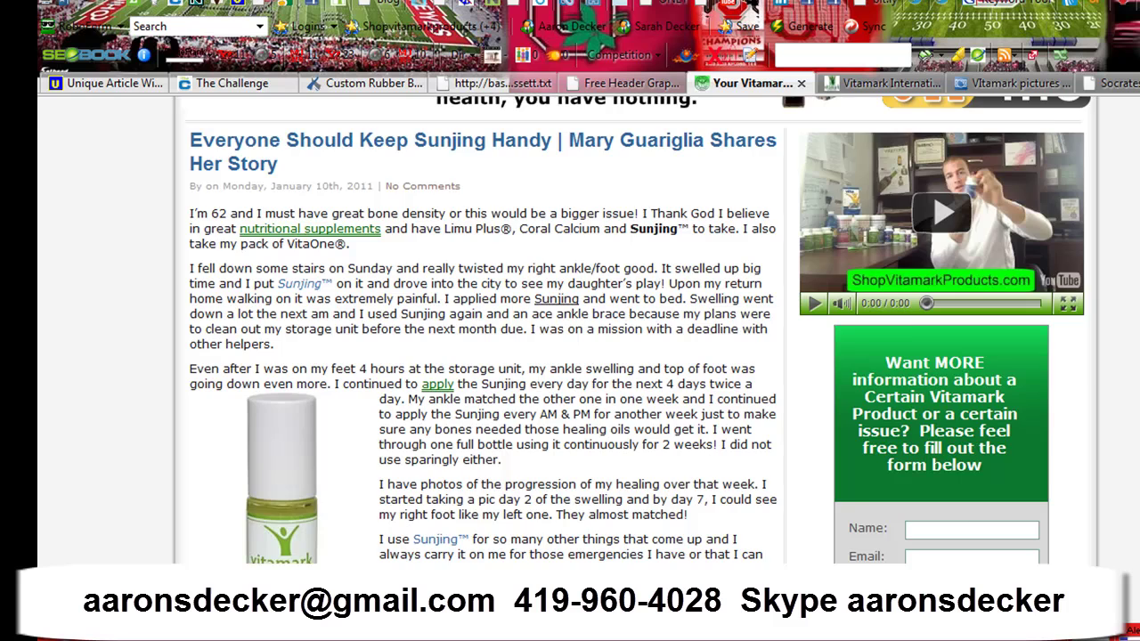
scroll(638, 332, up, 3)
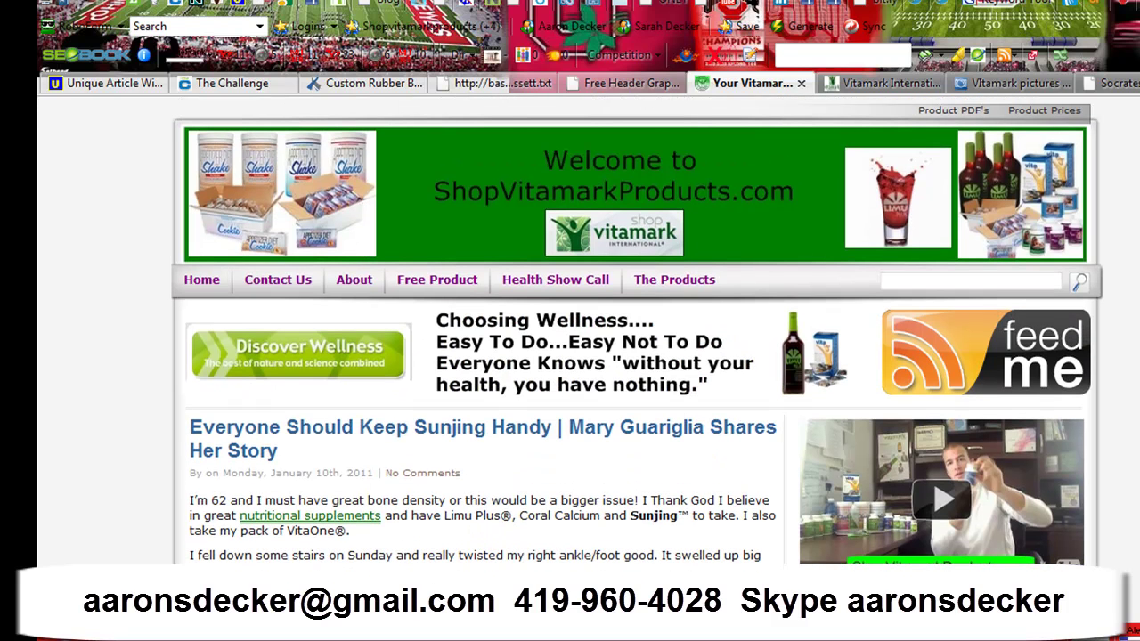